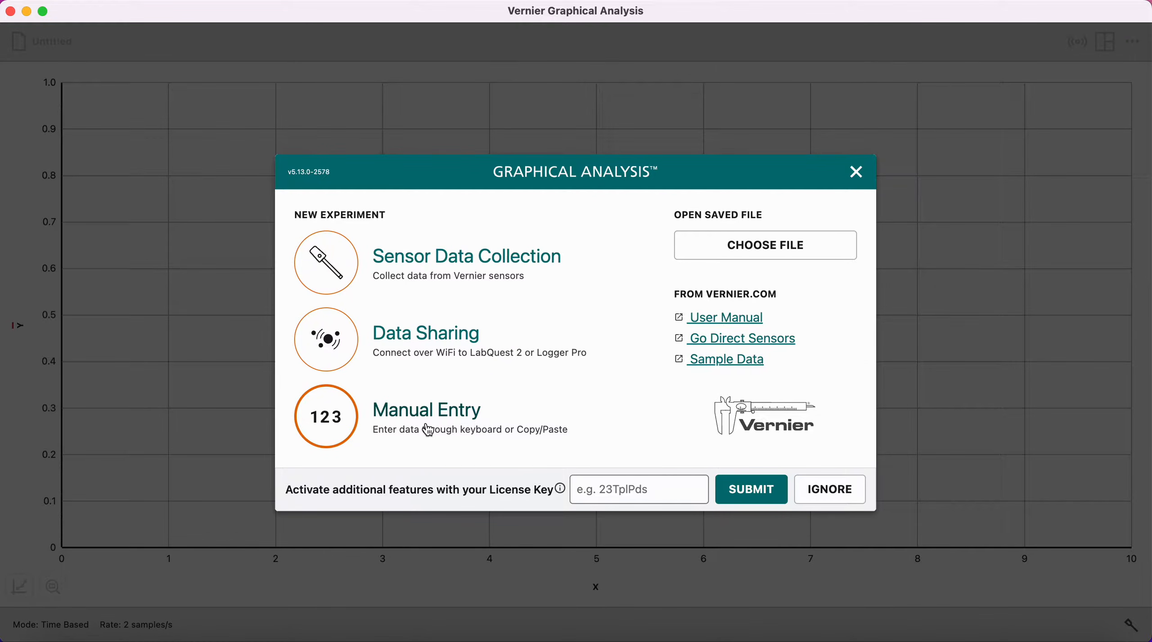
Start a manual entry experiment and rename the X column "time" with units s
left_click(325, 425)
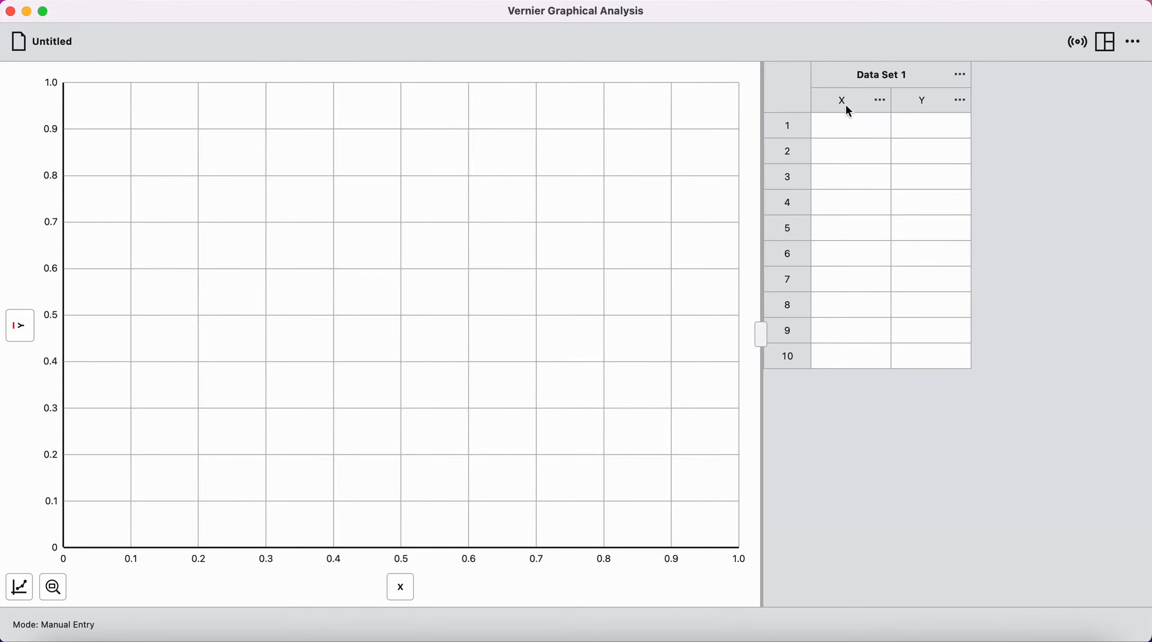
left_click(881, 101)
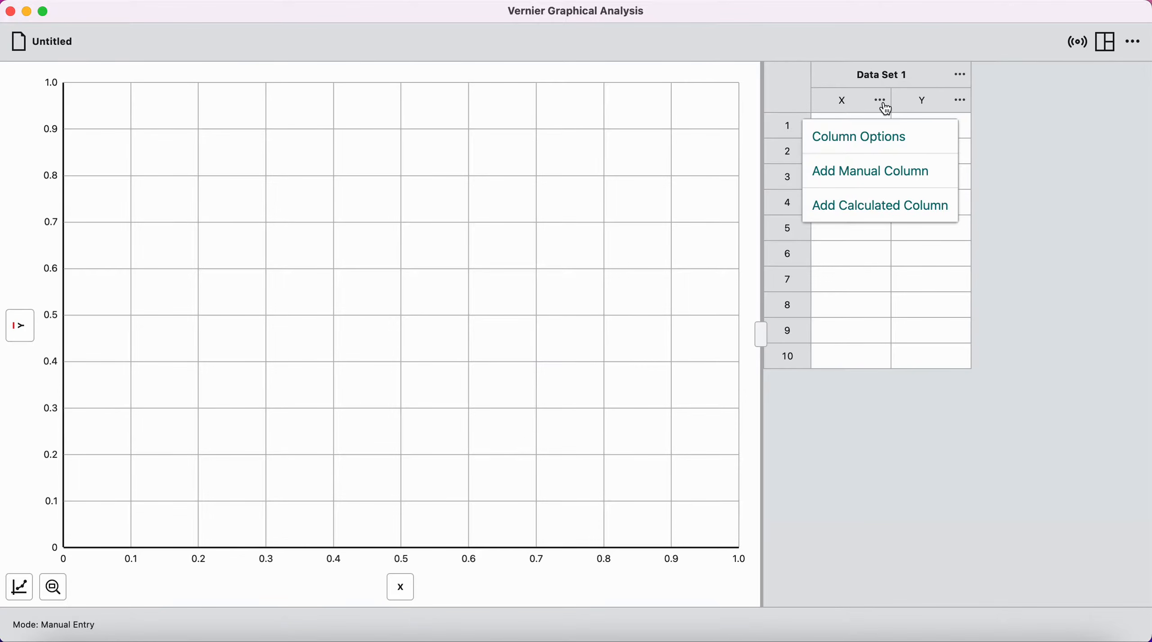
left_click(884, 139)
left_click(516, 251)
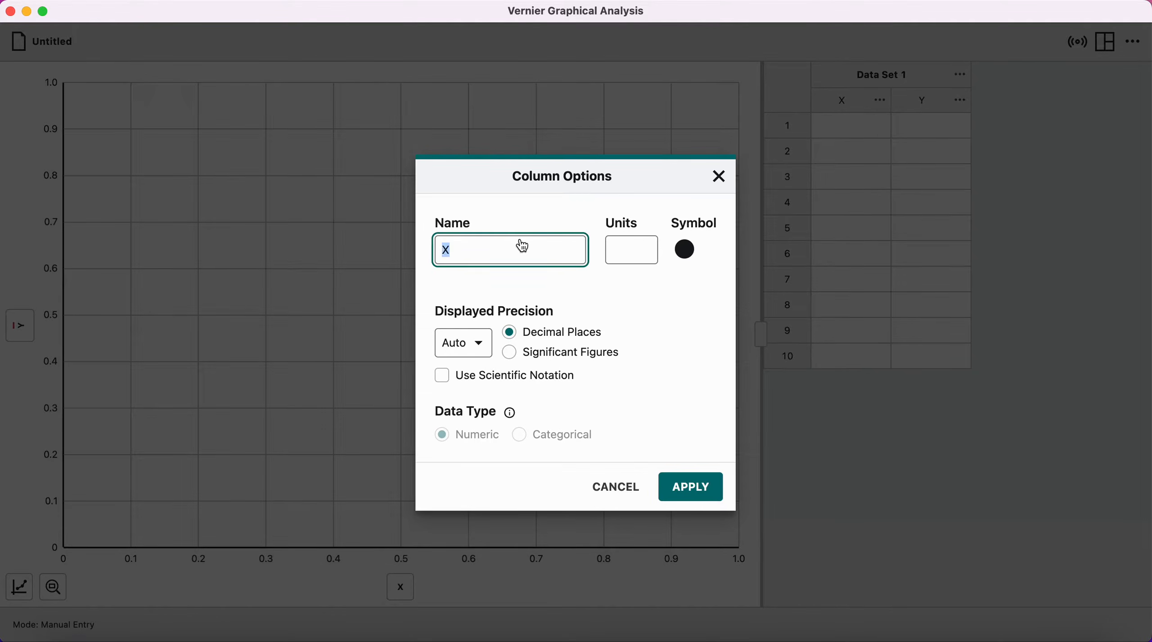
type("time")
left_click(630, 255)
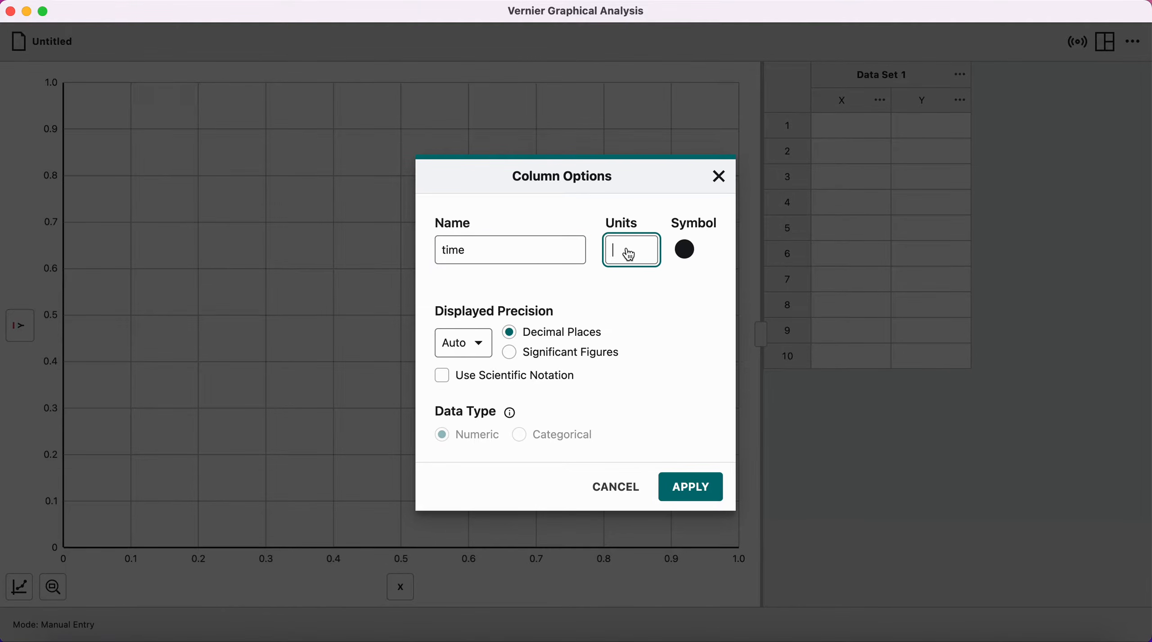
type("s")
left_click(693, 493)
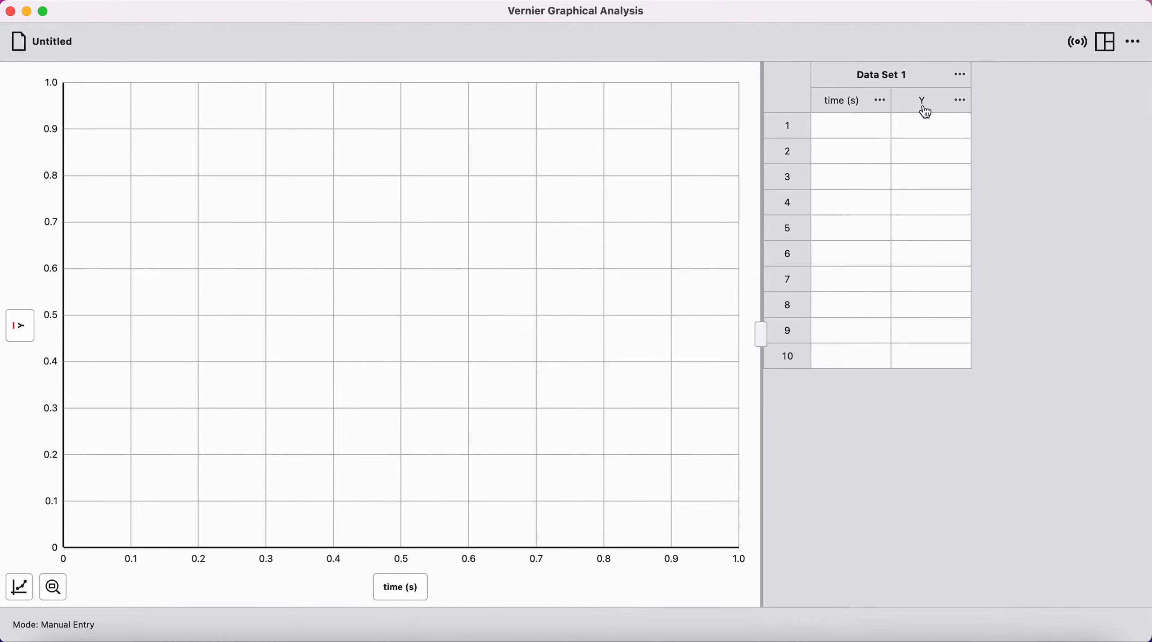
Rename the Y column "position" and set its units to m
left_click(961, 101)
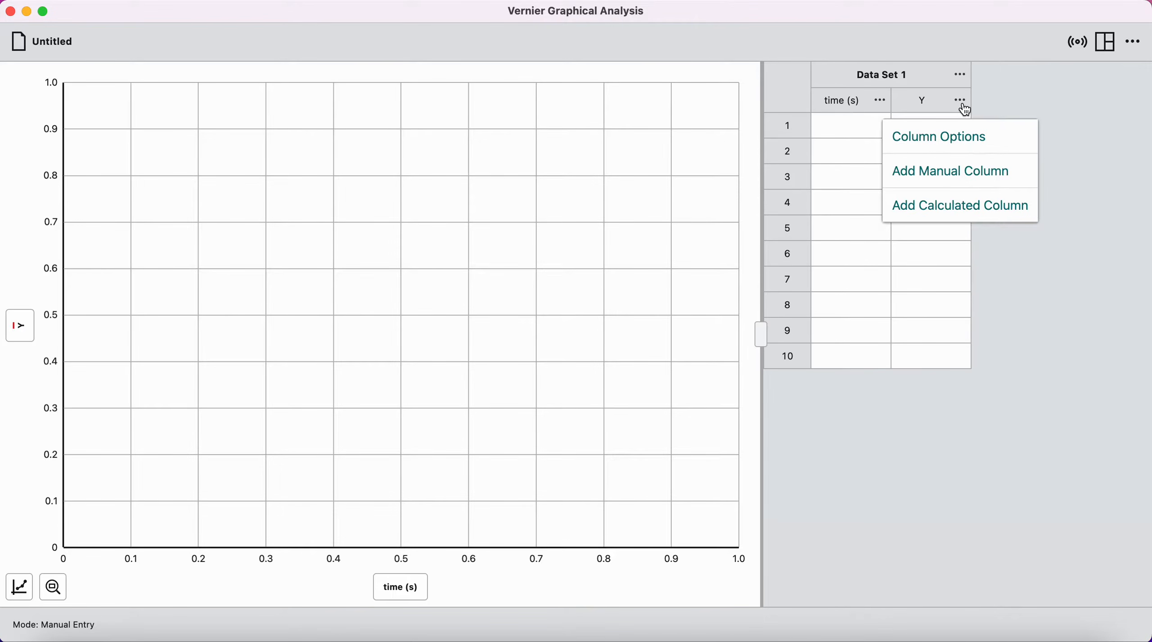
left_click(946, 147)
left_click(475, 258)
type("position")
left_click(637, 269)
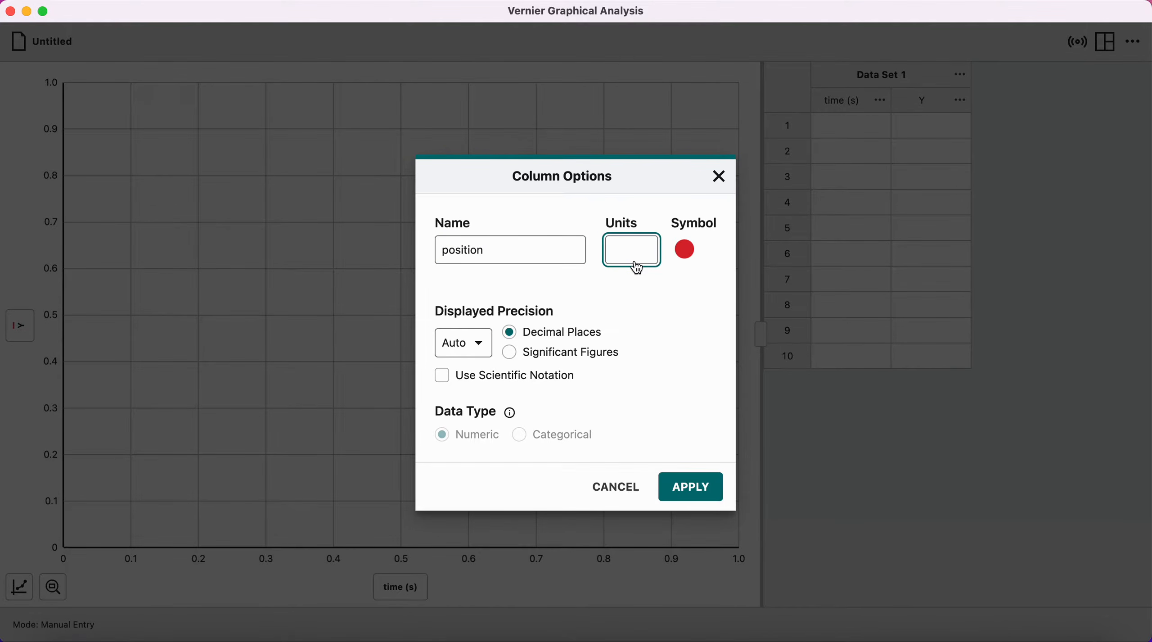
type("m")
left_click(691, 486)
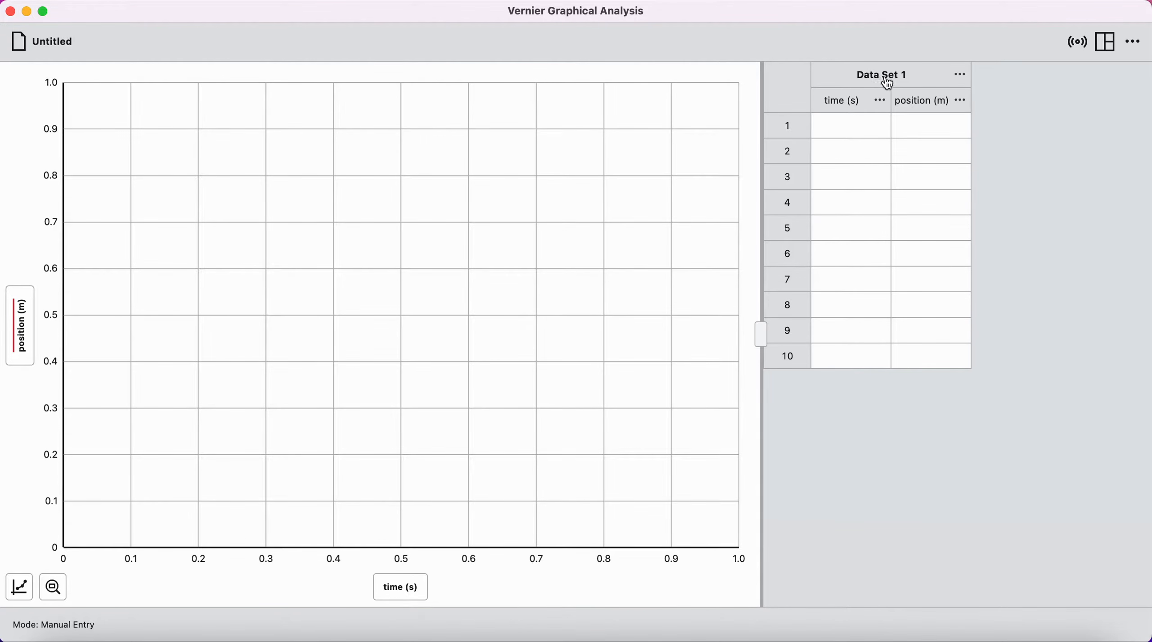
Rename the data set "glider data 1"
left_click(961, 74)
left_click(945, 120)
left_click(540, 335)
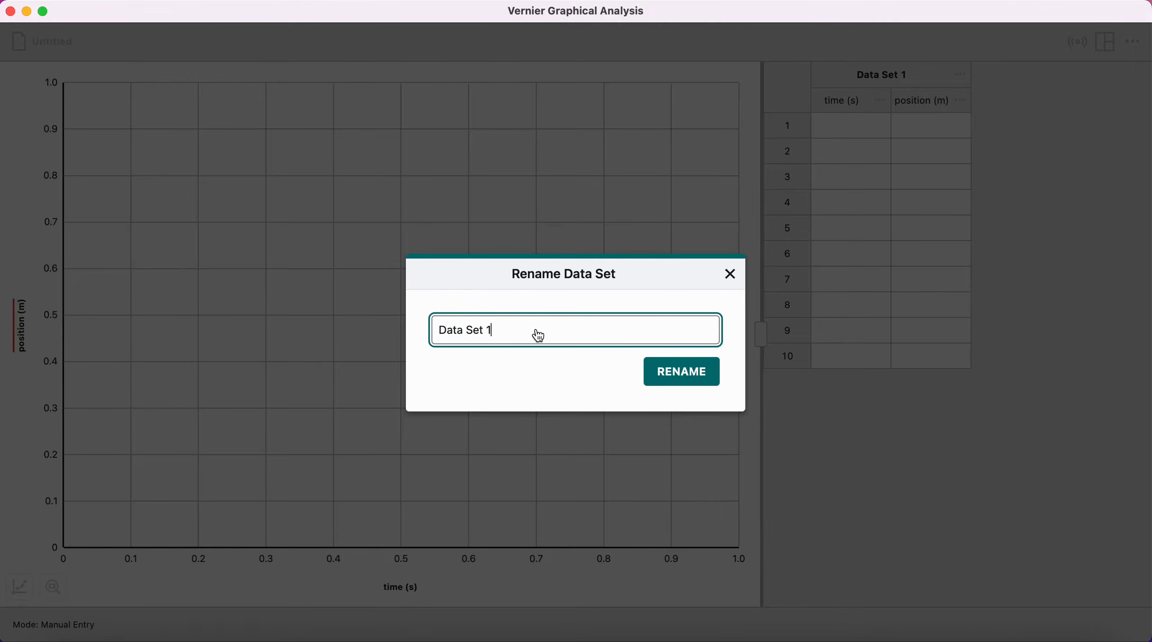
left_click_drag(540, 336, 399, 329)
type("glider data 1")
left_click(668, 374)
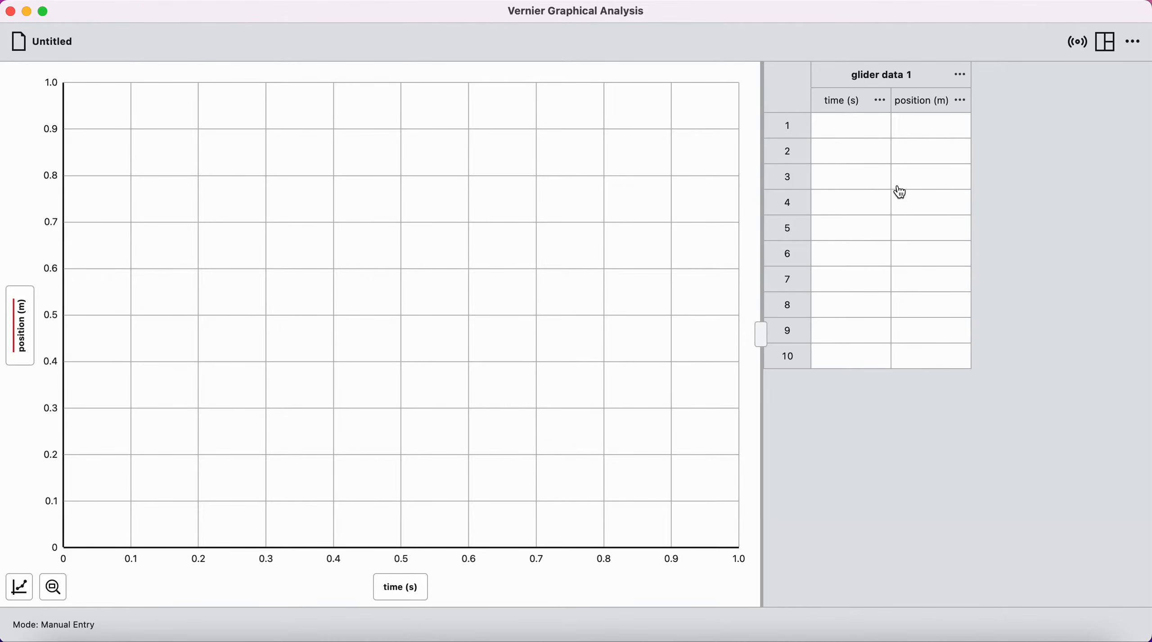
Enter the time values 0, 1, 2, 3, 4, 5 and 6 in rows 1 to 7
left_click(858, 132)
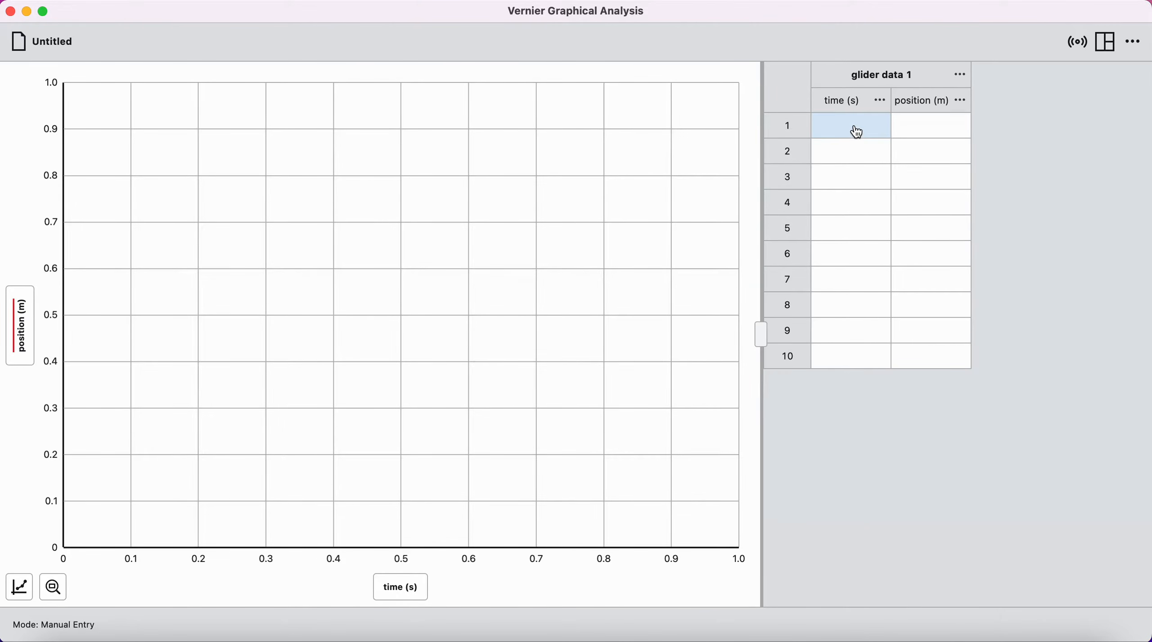
type("0")
key("Tab")
key("Return")
type("1")
key("Return")
type("2")
key("Return")
type("3")
key("Return")
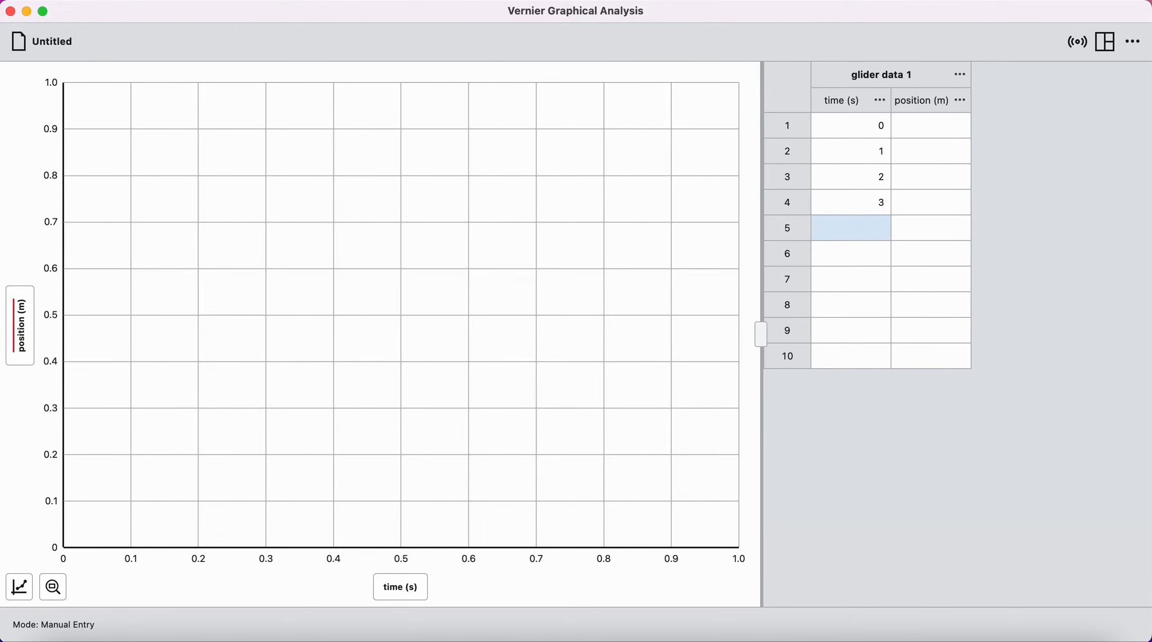
type("4")
key("Return")
type("5")
key("Return")
type("6")
Enter the position values 0, 1, 4, 9, 16, 25 and 36 in rows 1 to 7
key("Tab")
key("Up")
key("Up")
key("Up")
key("Up")
key("Up")
key("Up")
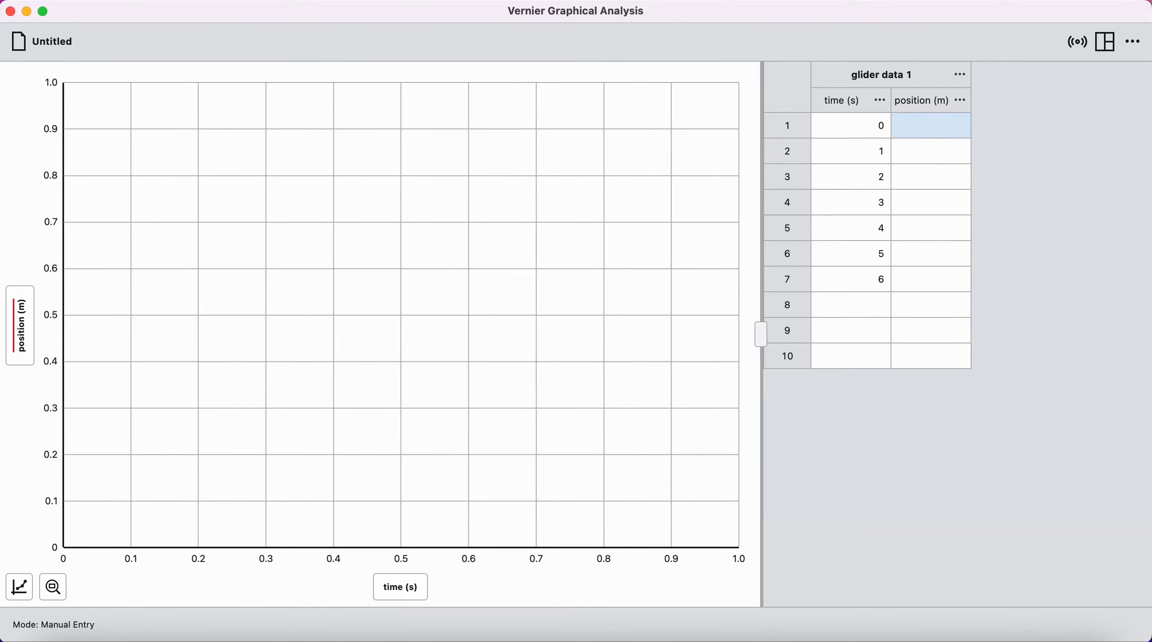
type("0")
key("Return")
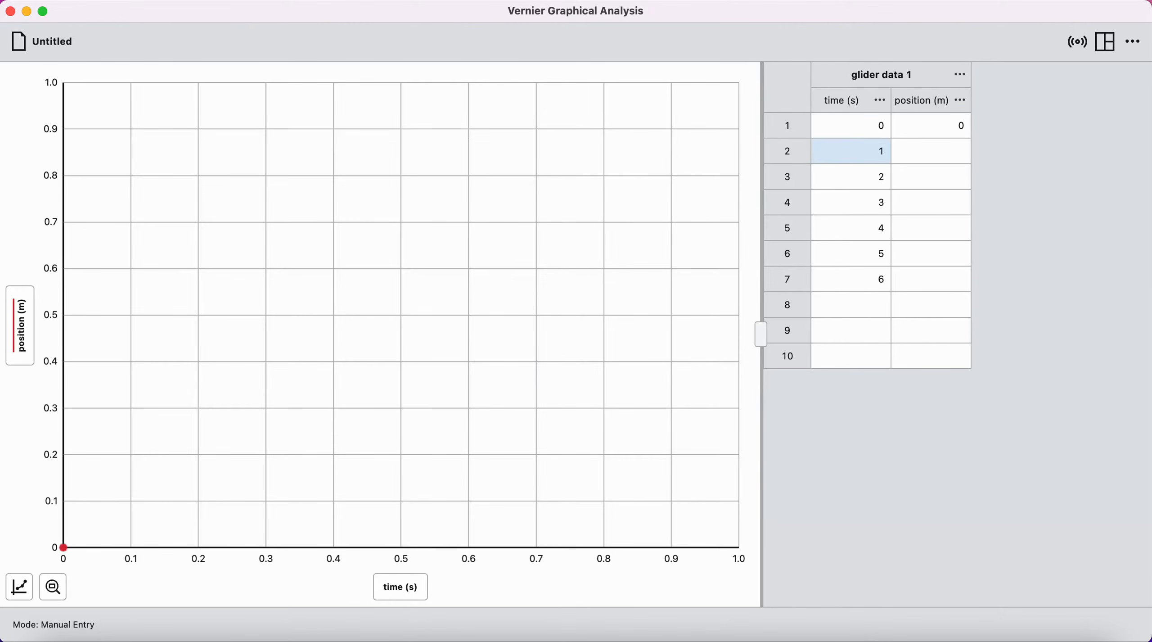
key("Tab")
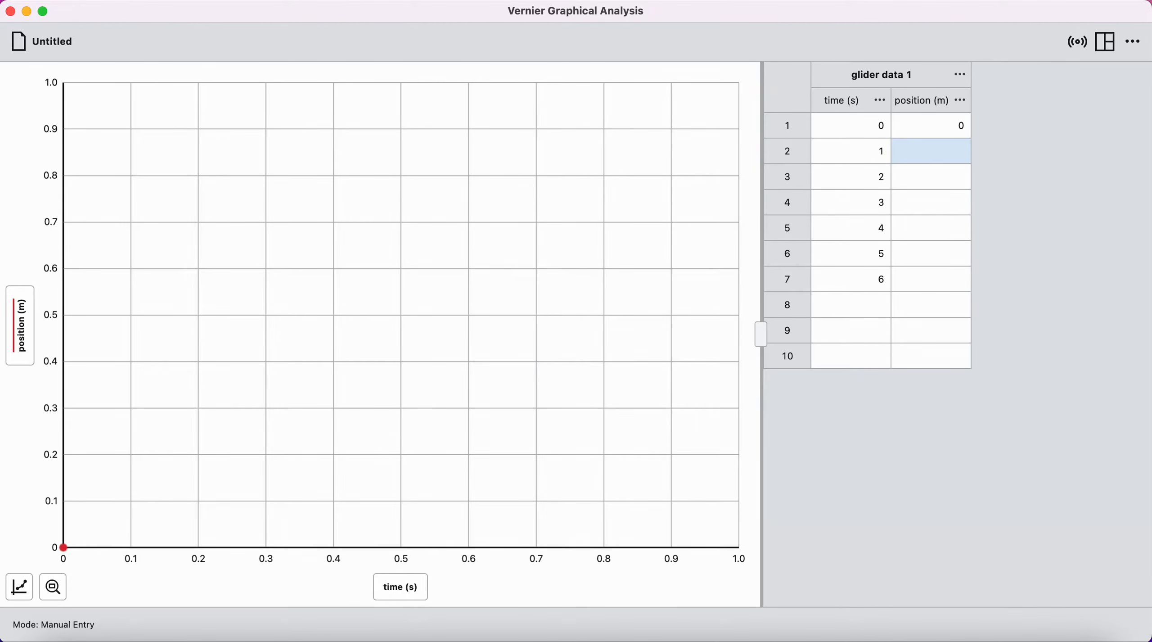
type("1")
key("Return")
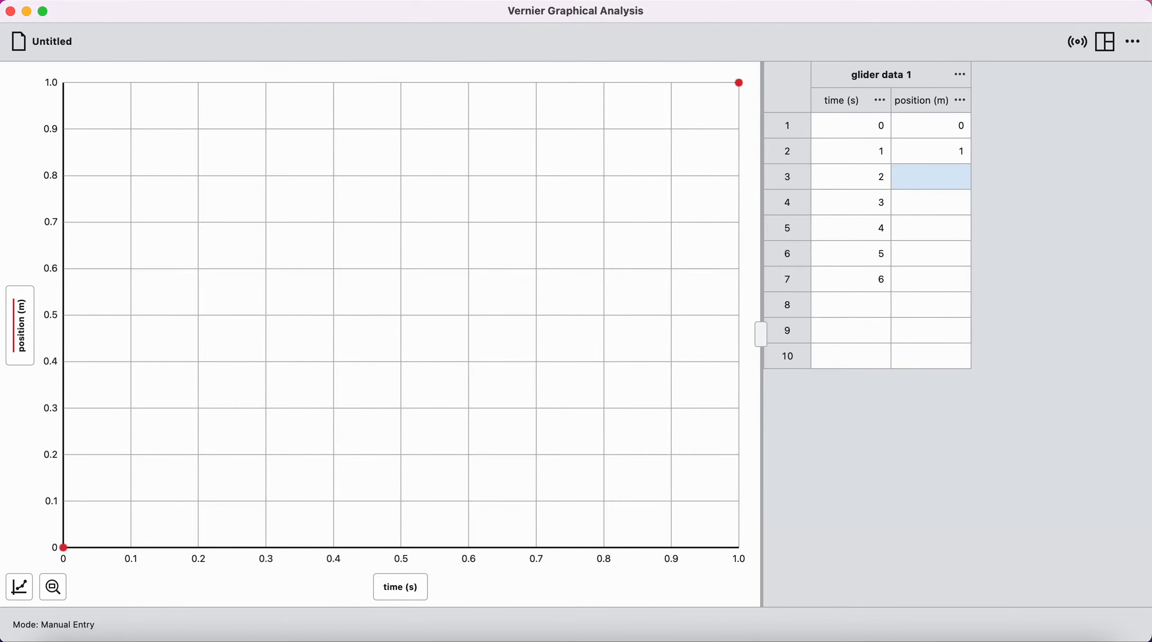
type("4")
key("Return")
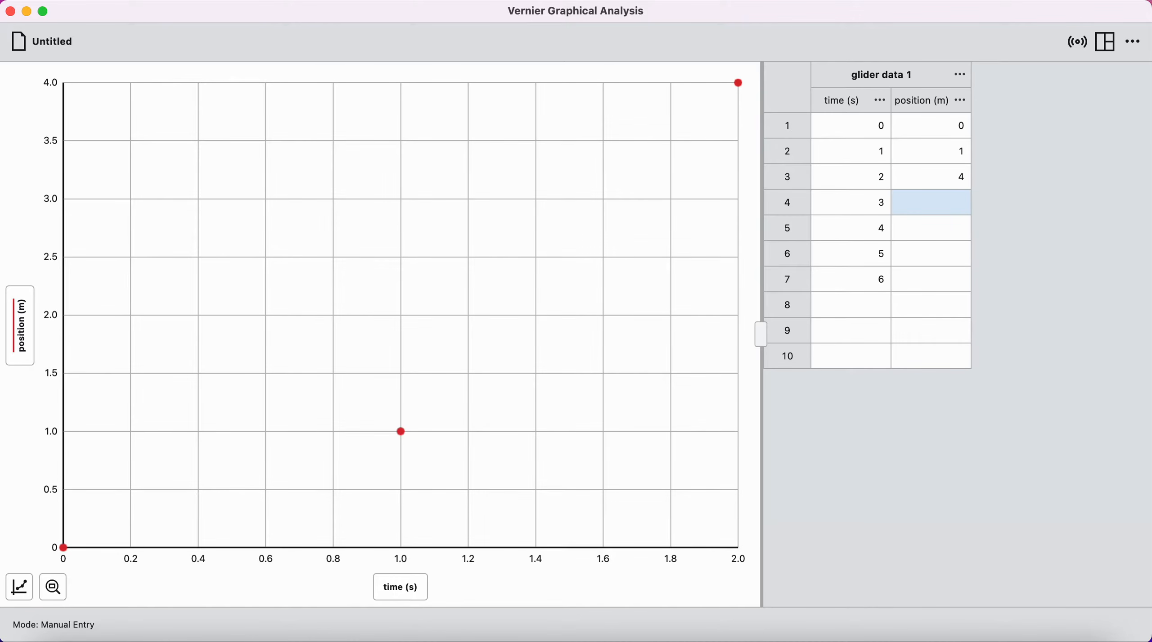
type("9")
key("Return")
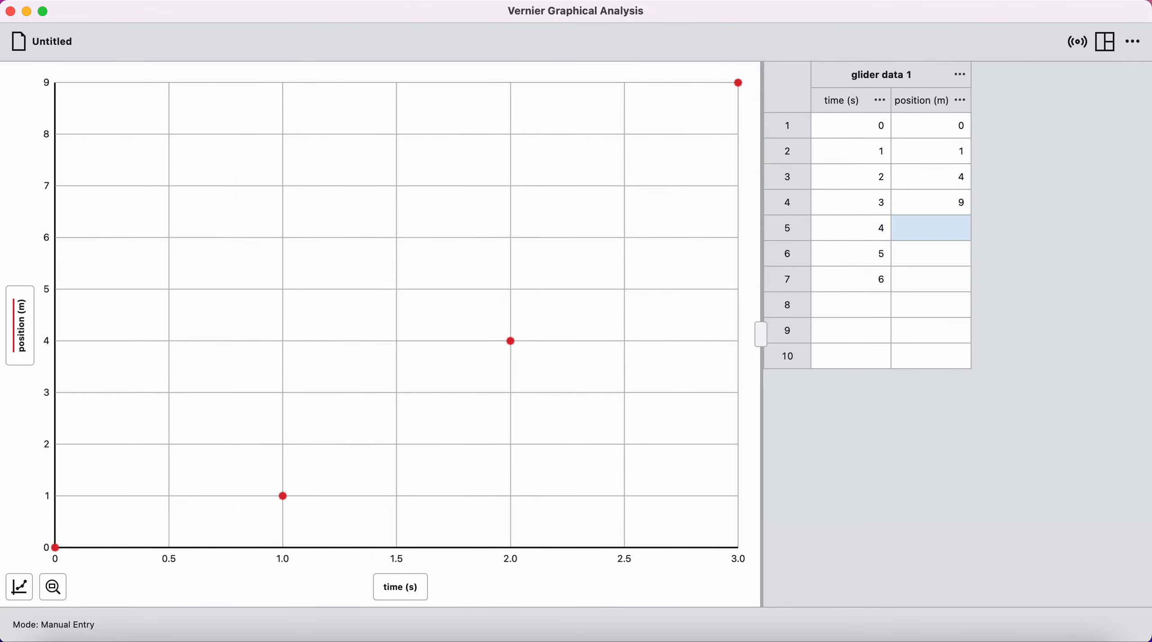
type("16")
key("Return")
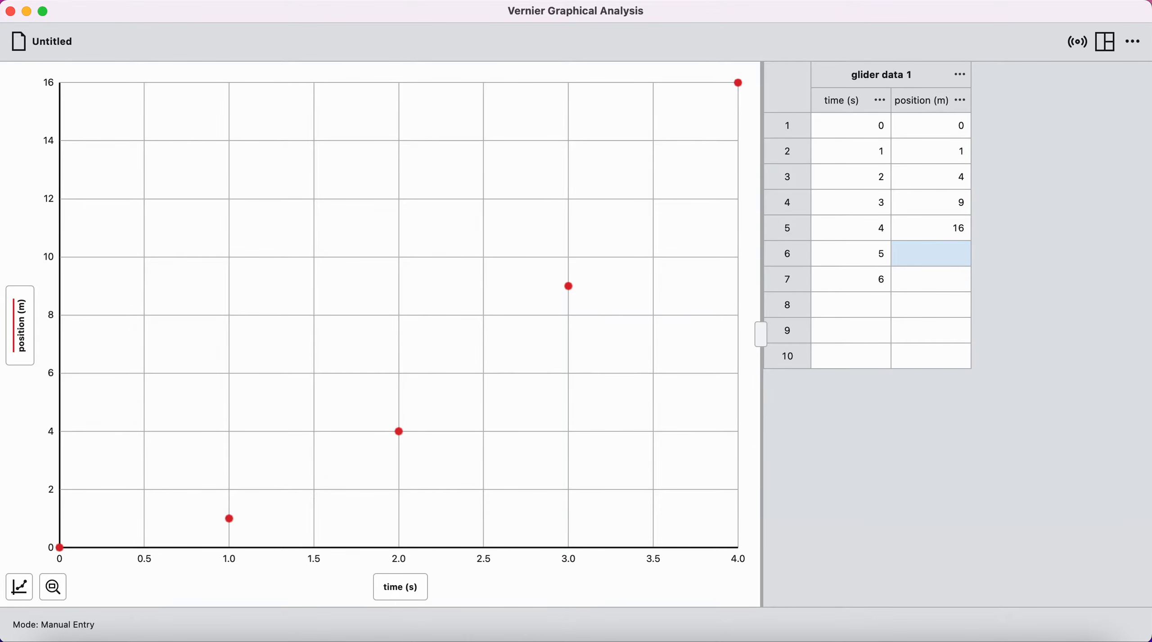
type("25")
key("Return")
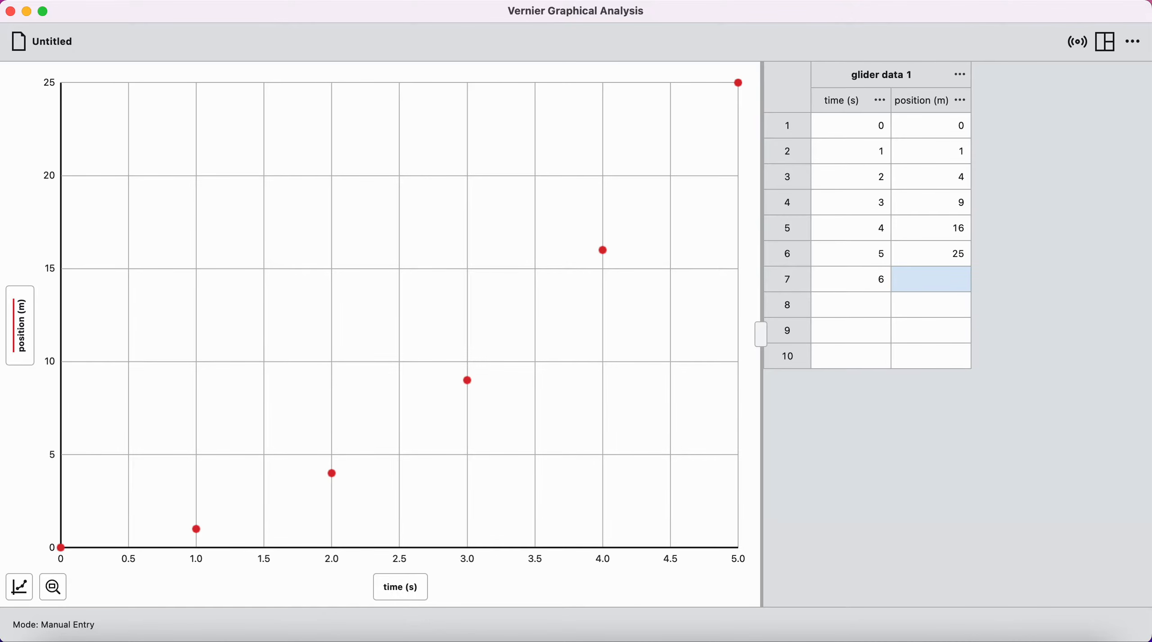
type("6")
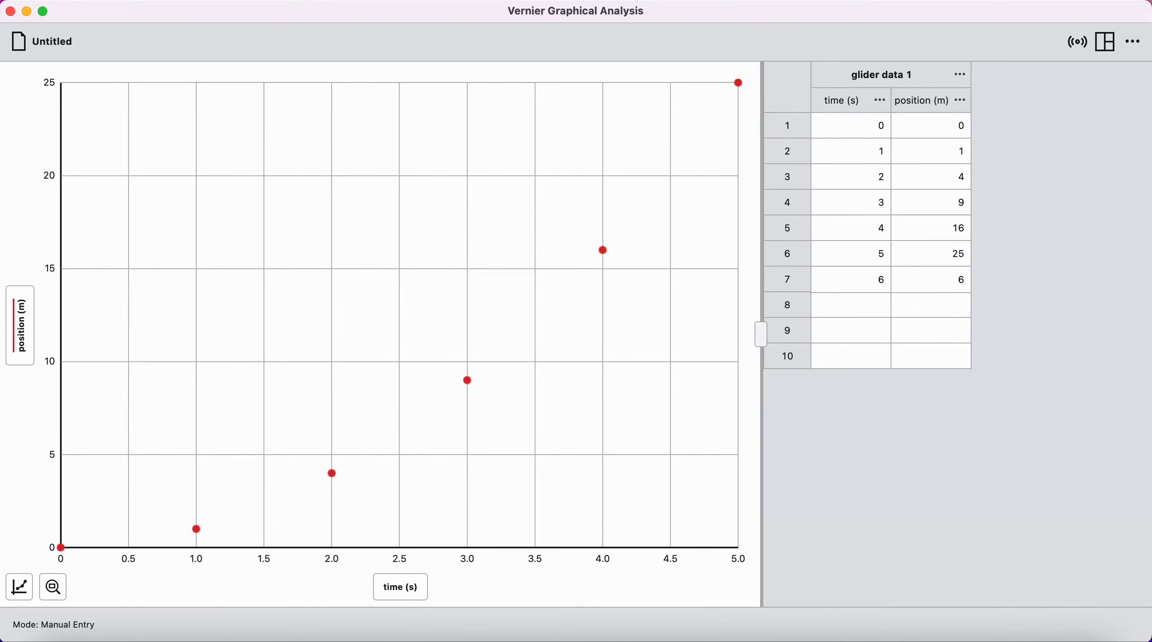
type("3")
key("Return")
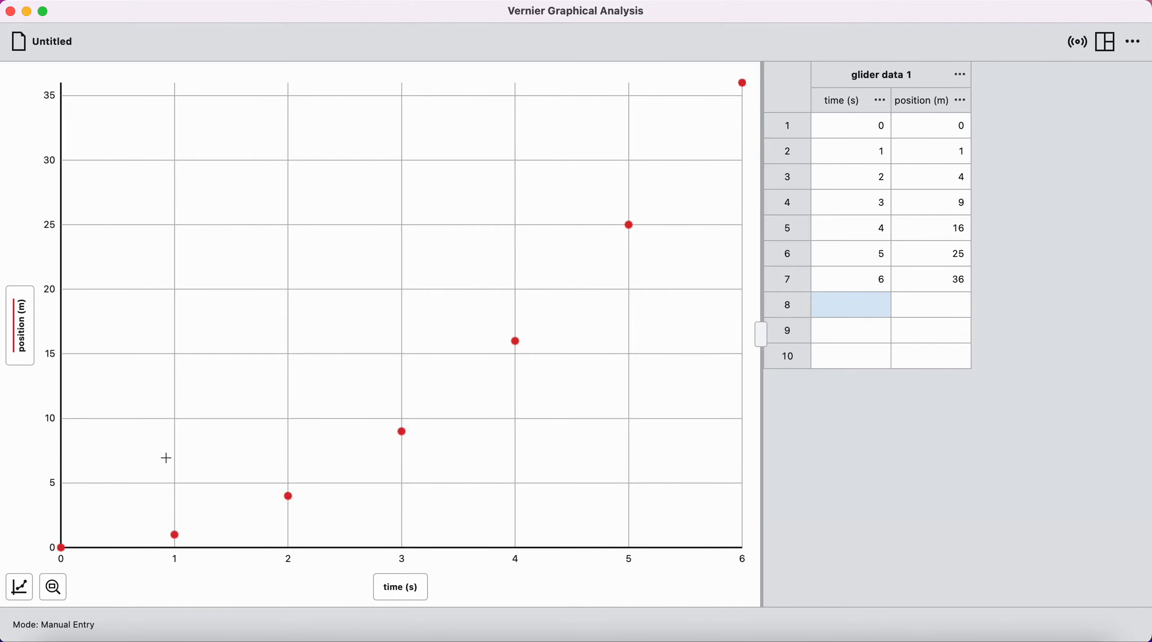
Apply a quadratic curve fit to the position-time data and move its results box clear of the curve, leaving no graph region selected
left_click(20, 588)
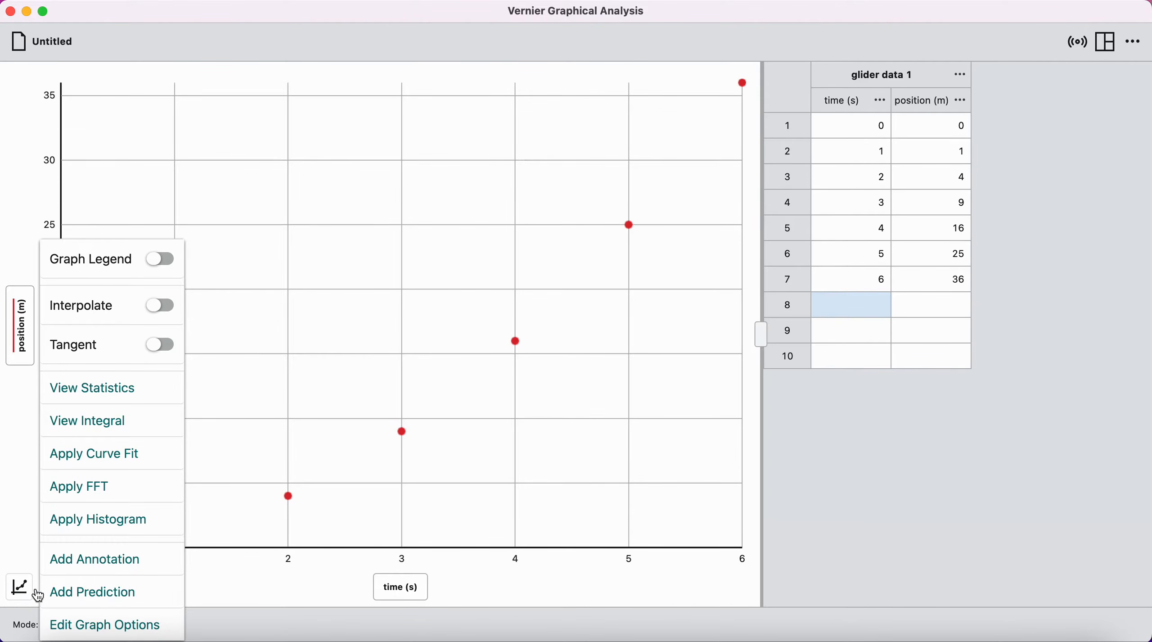
left_click(145, 465)
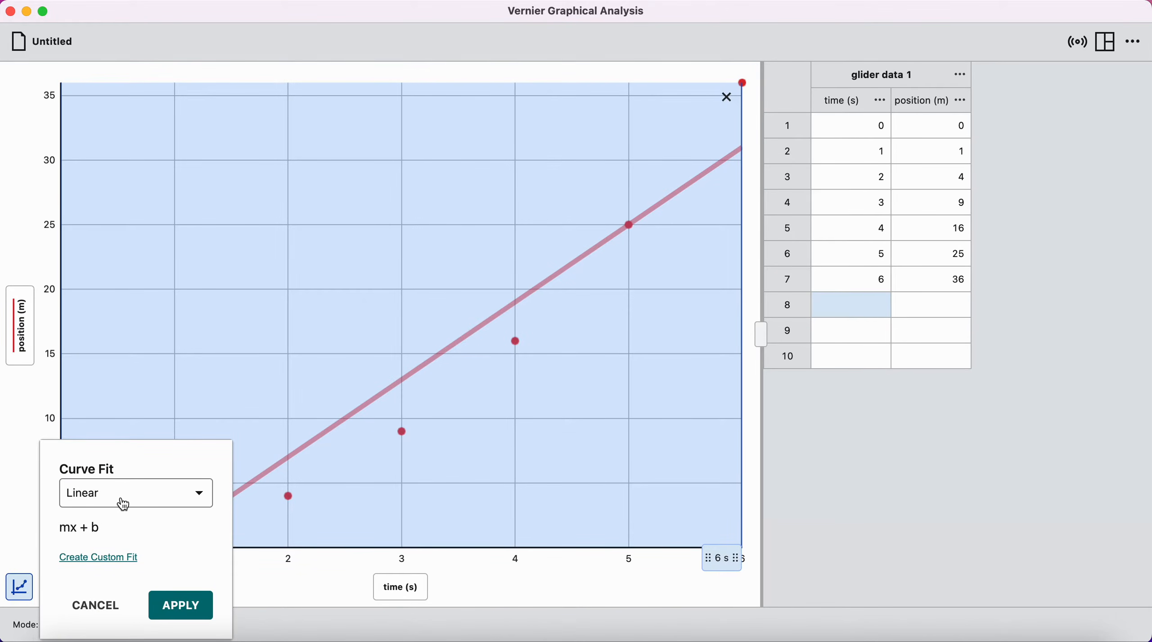
left_click(145, 502)
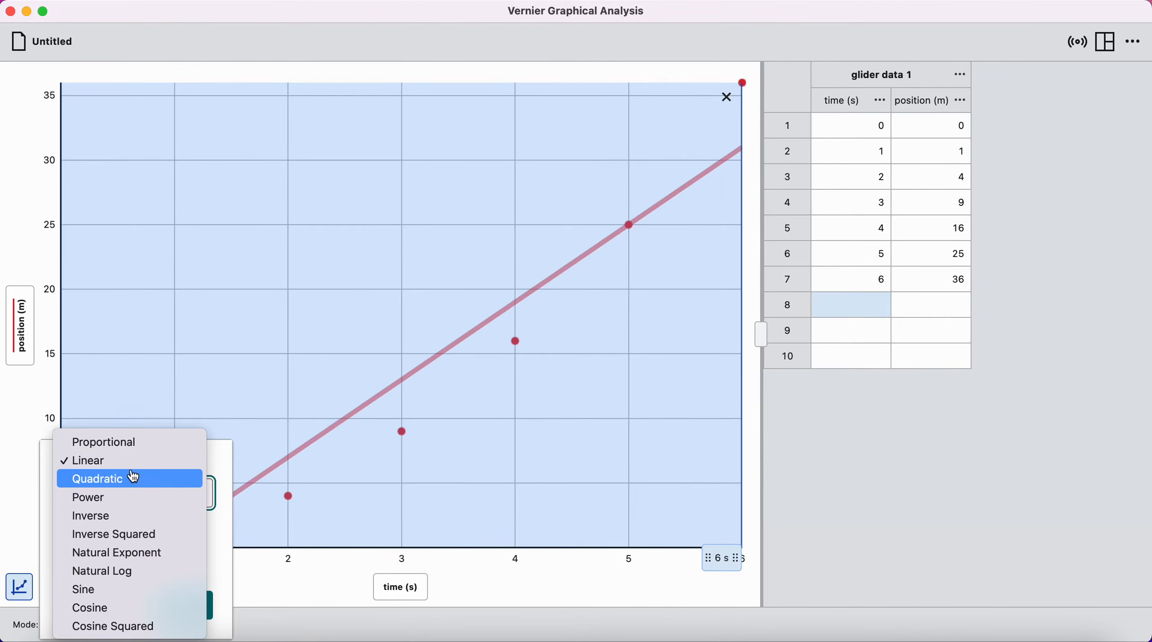
left_click(147, 482)
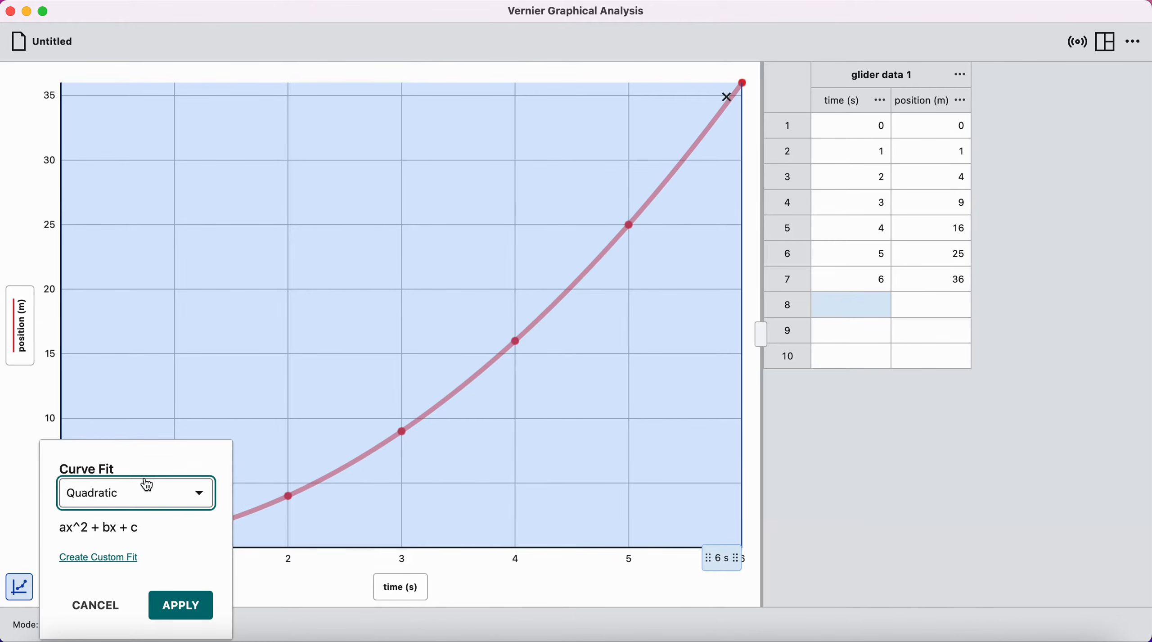
left_click(188, 610)
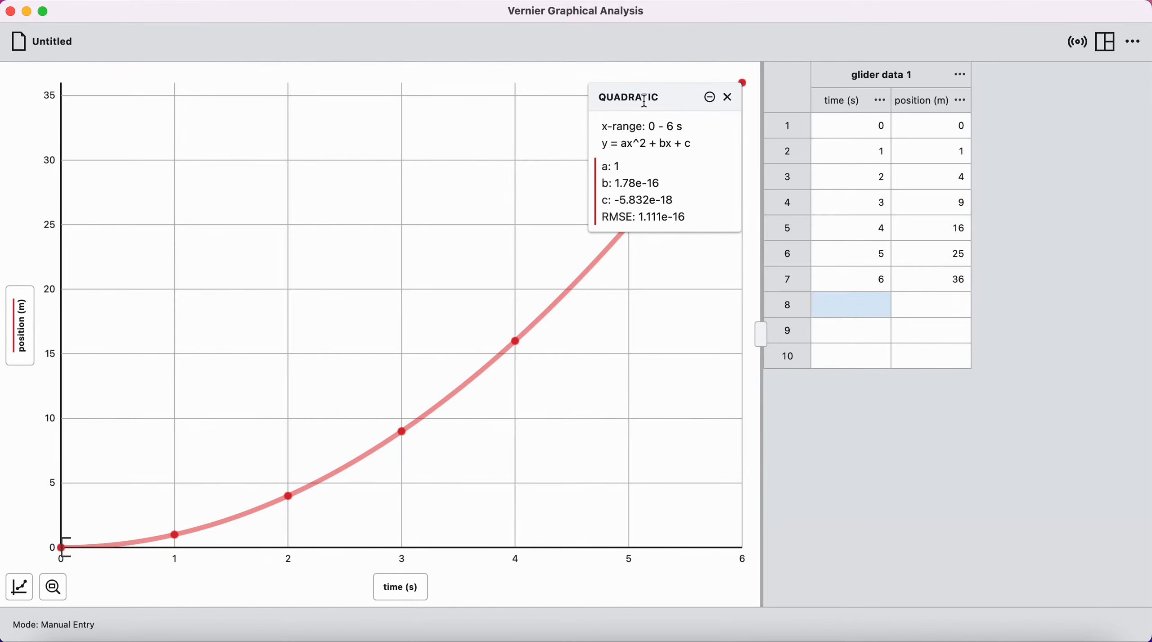
left_click_drag(603, 152, 453, 124)
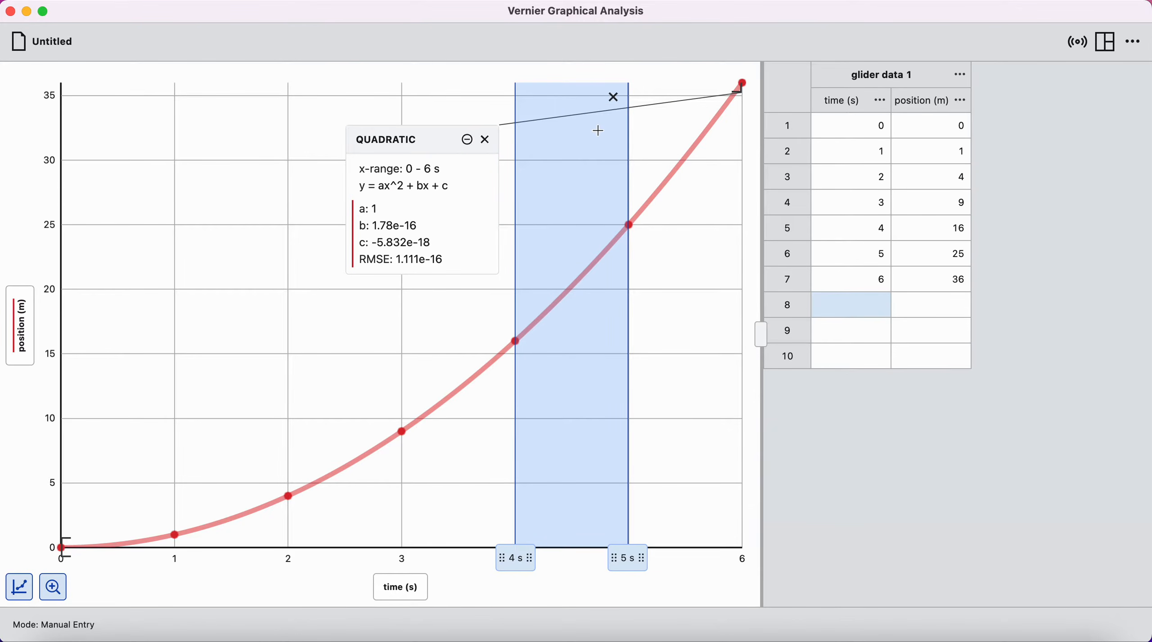
left_click(614, 97)
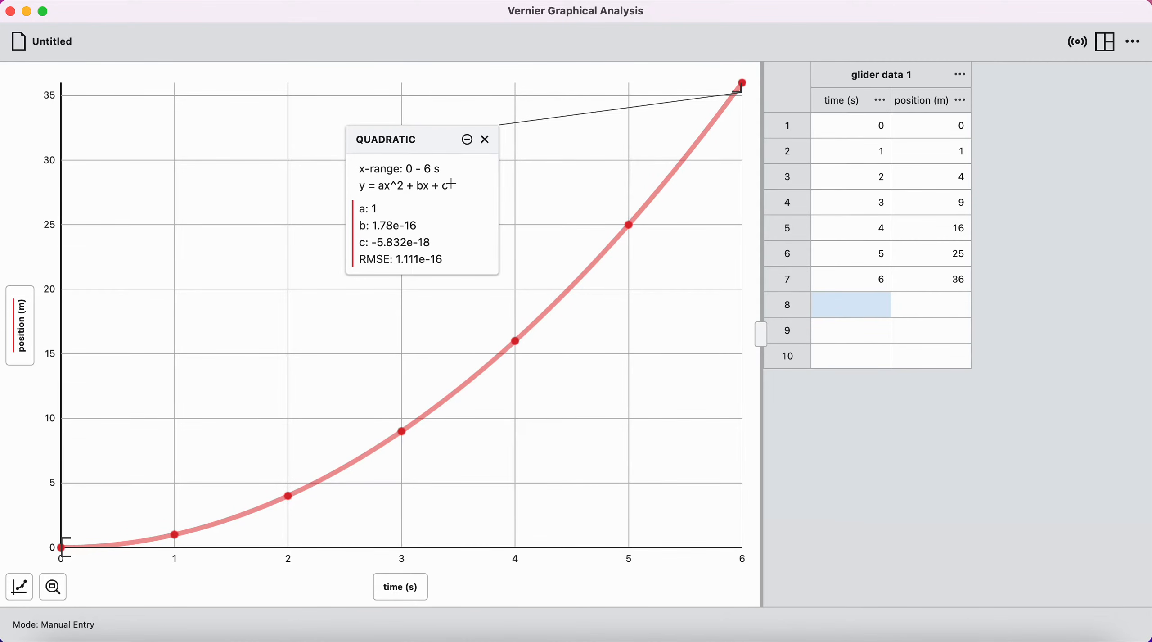
Examine the quadratic fit's coefficients a, b and c against the terms of its equation
left_click_drag(386, 188, 380, 187)
double_click(375, 208)
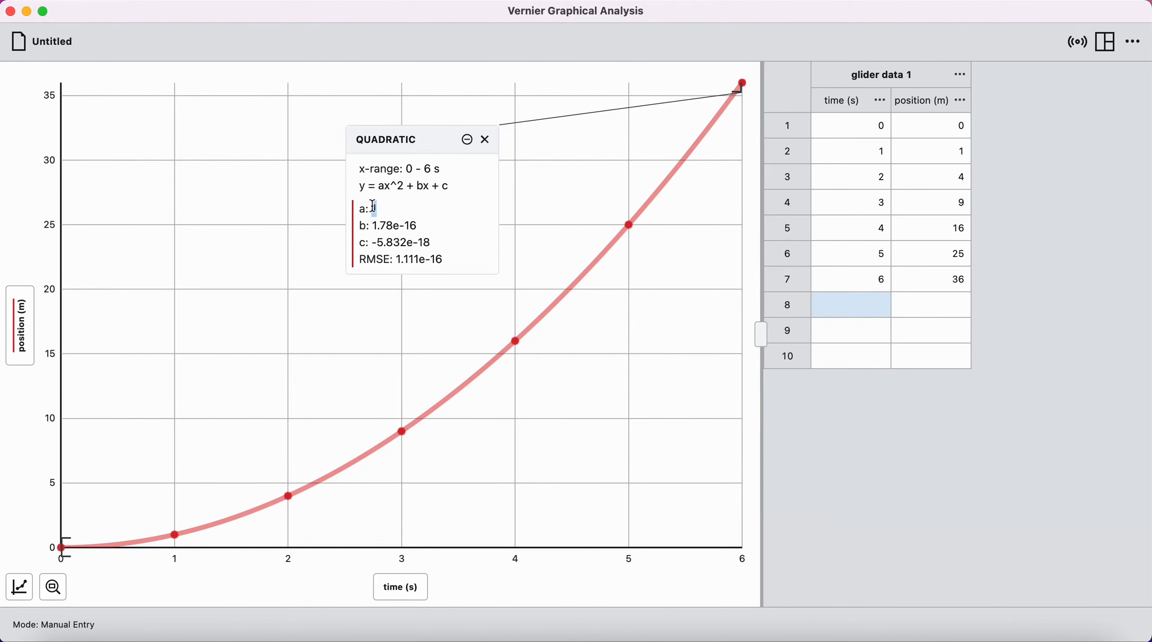
left_click_drag(423, 185, 418, 186)
left_click_drag(373, 222, 420, 225)
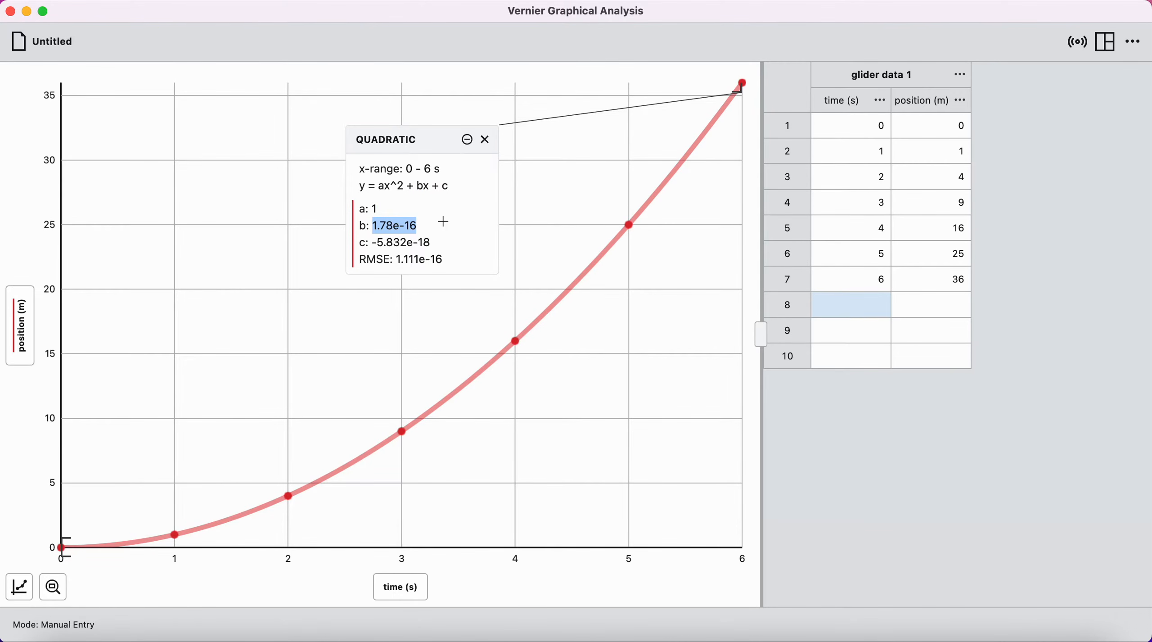
left_click_drag(442, 180, 441, 176)
left_click(447, 182)
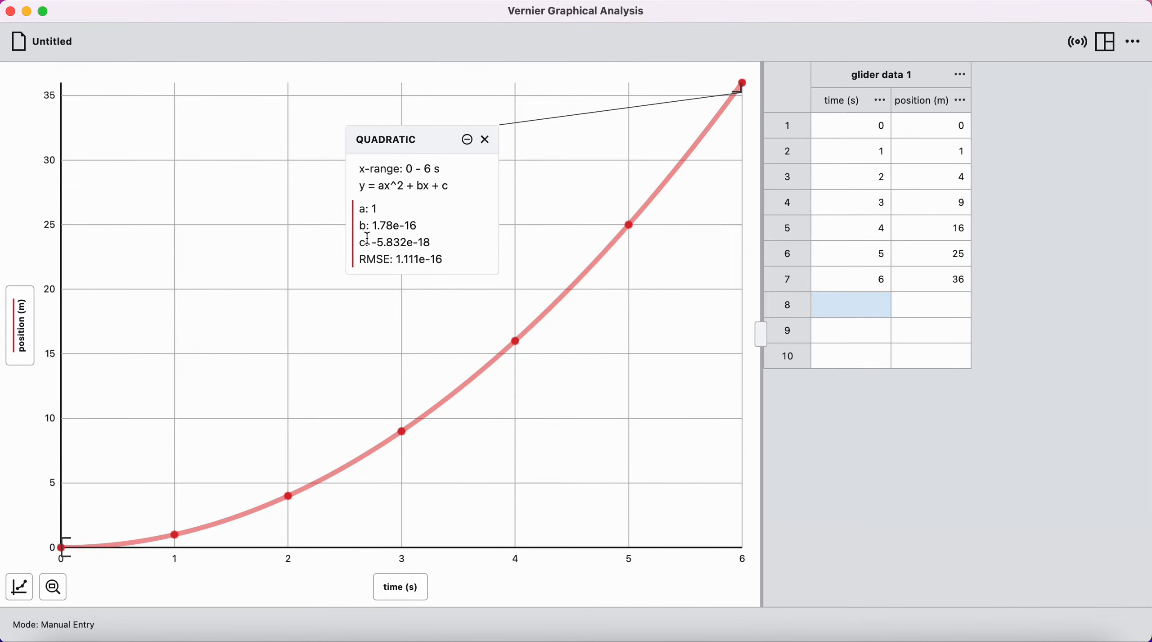
left_click_drag(364, 243, 432, 243)
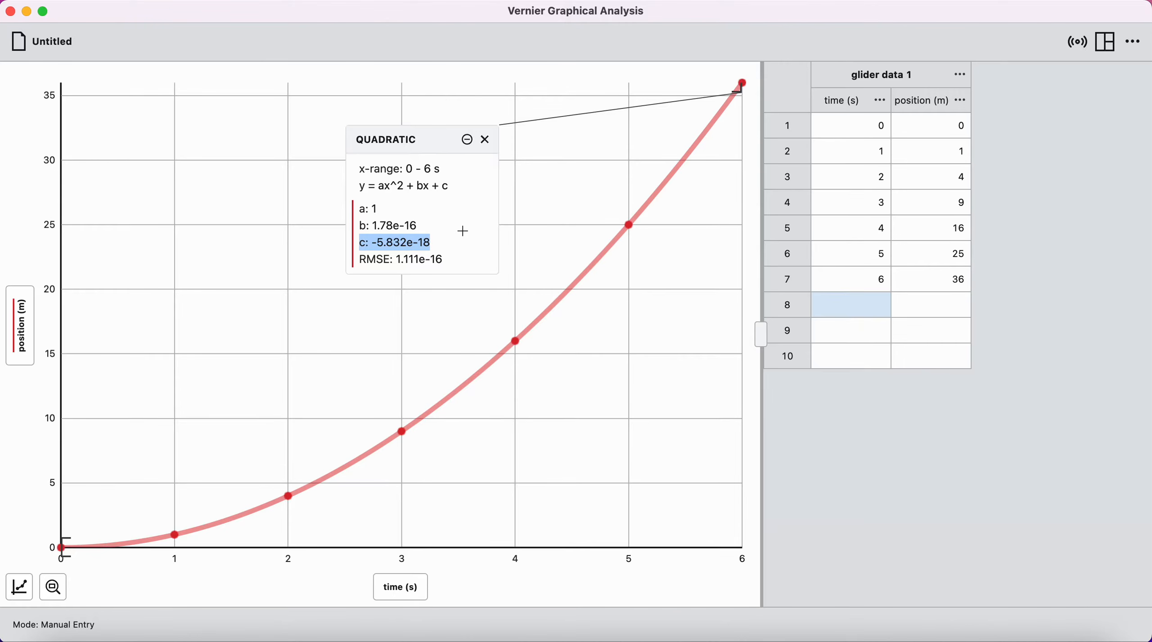
left_click(437, 246)
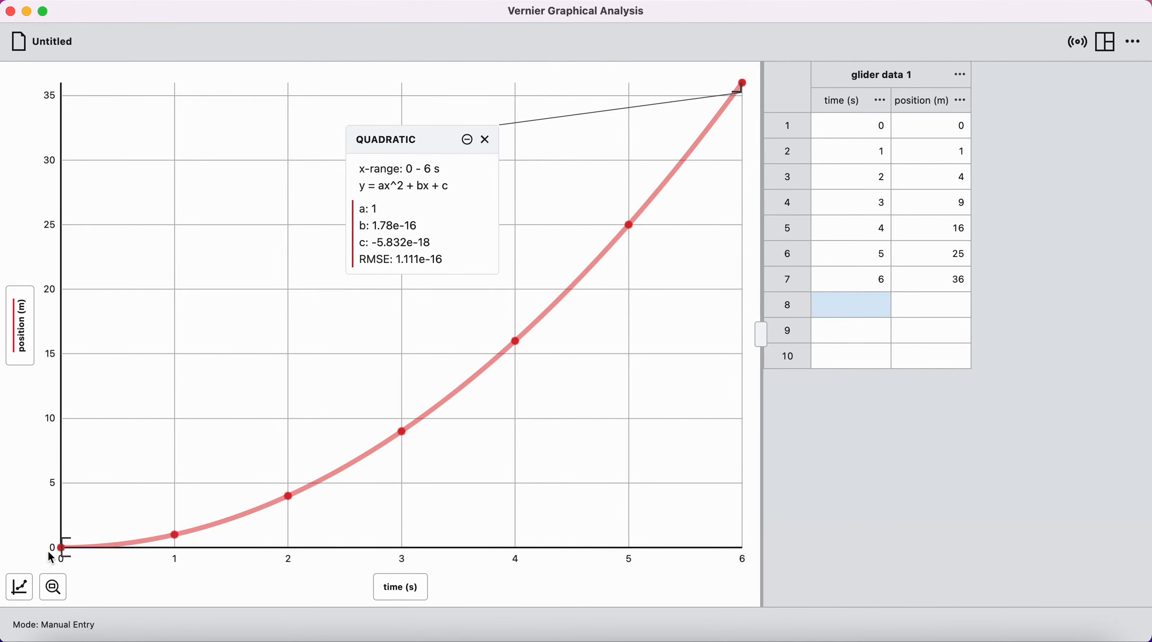
Set the scaling of both the x-axis and the y-axis to Always Show 0 in the graph options
left_click(20, 587)
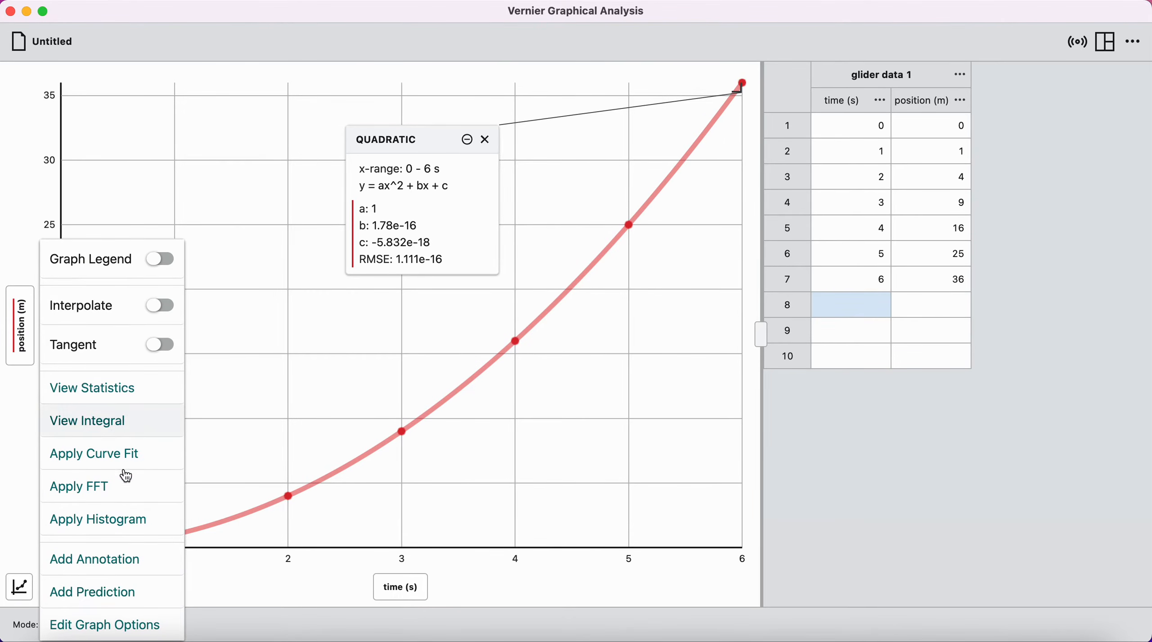
left_click(121, 625)
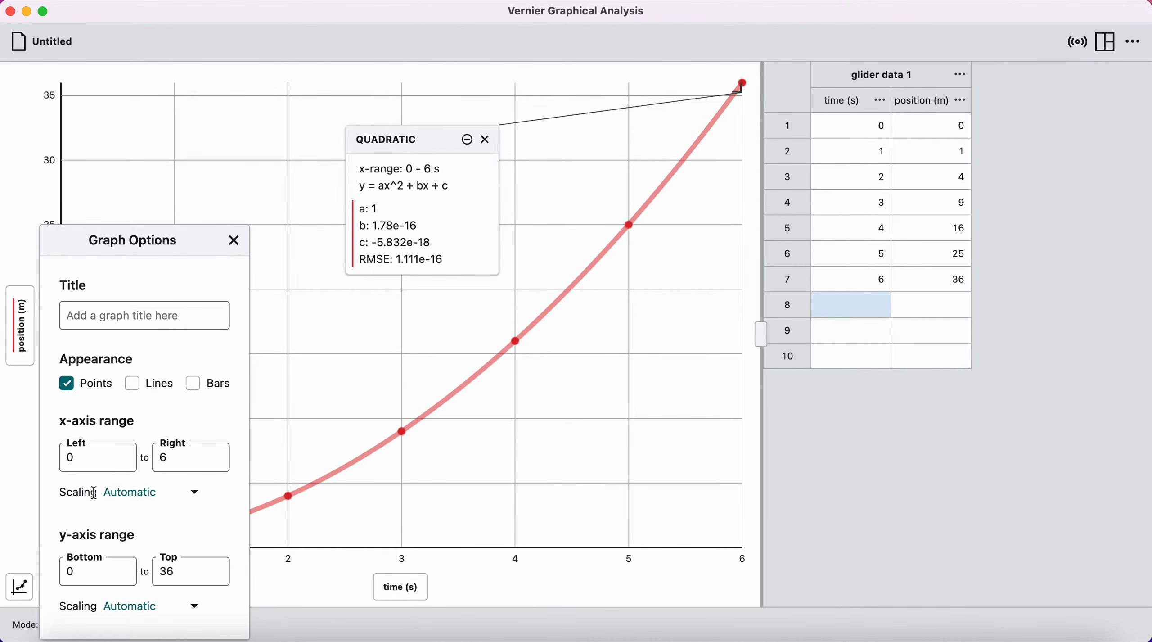
left_click(143, 500)
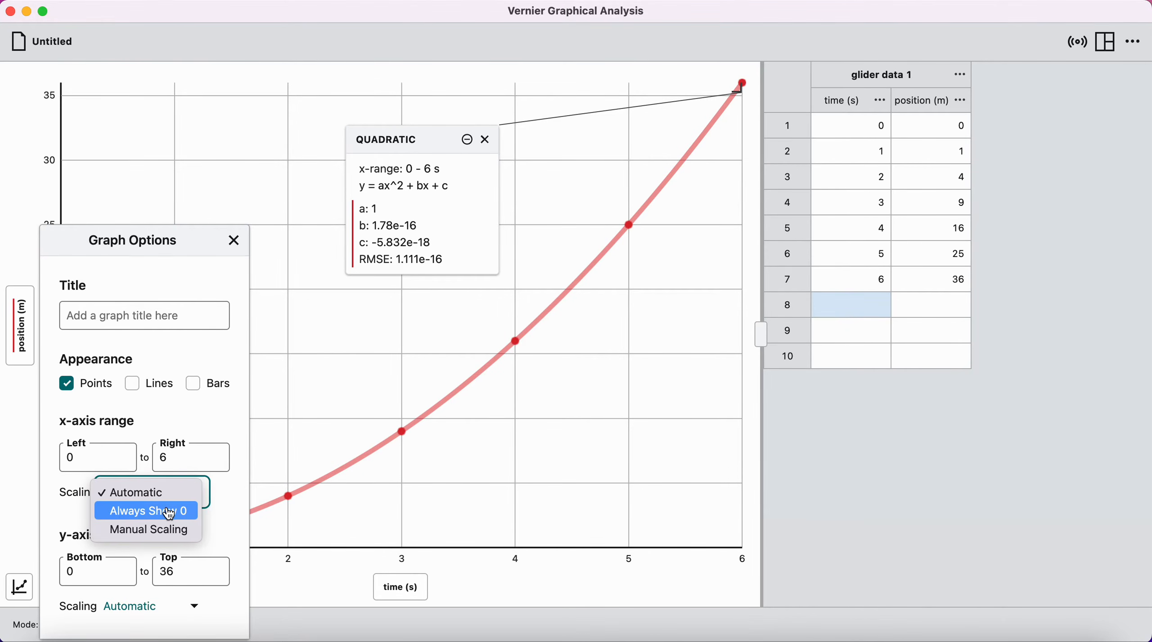
left_click(184, 515)
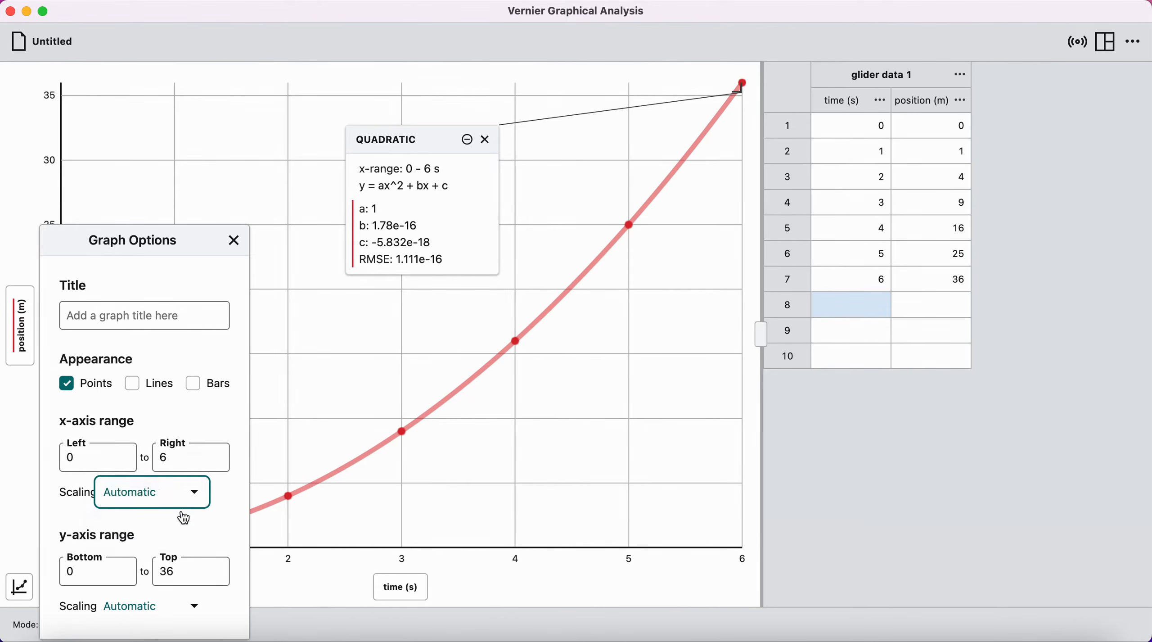
left_click(133, 613)
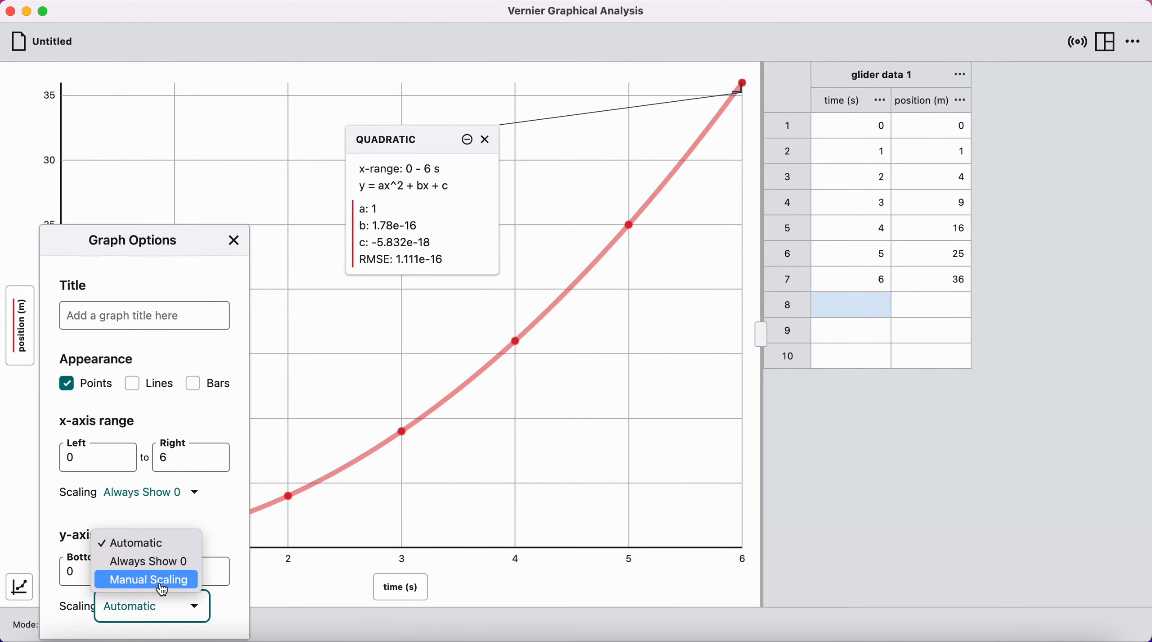
left_click(181, 569)
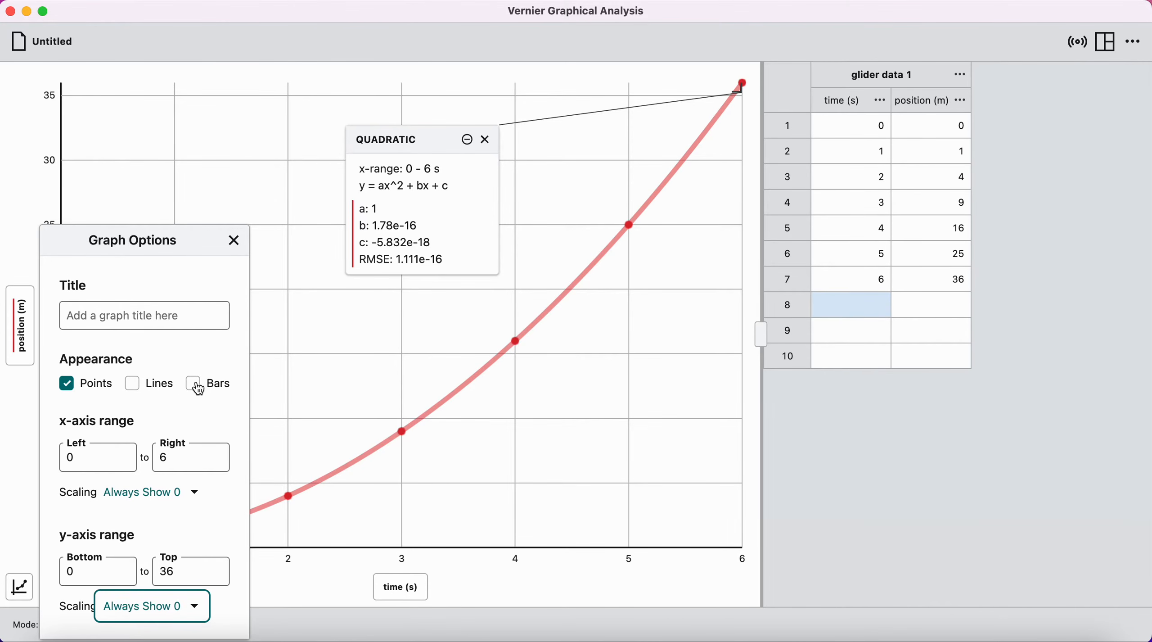
Try connecting the graph's data points with lines, returning the appearance to points only
left_click(135, 382)
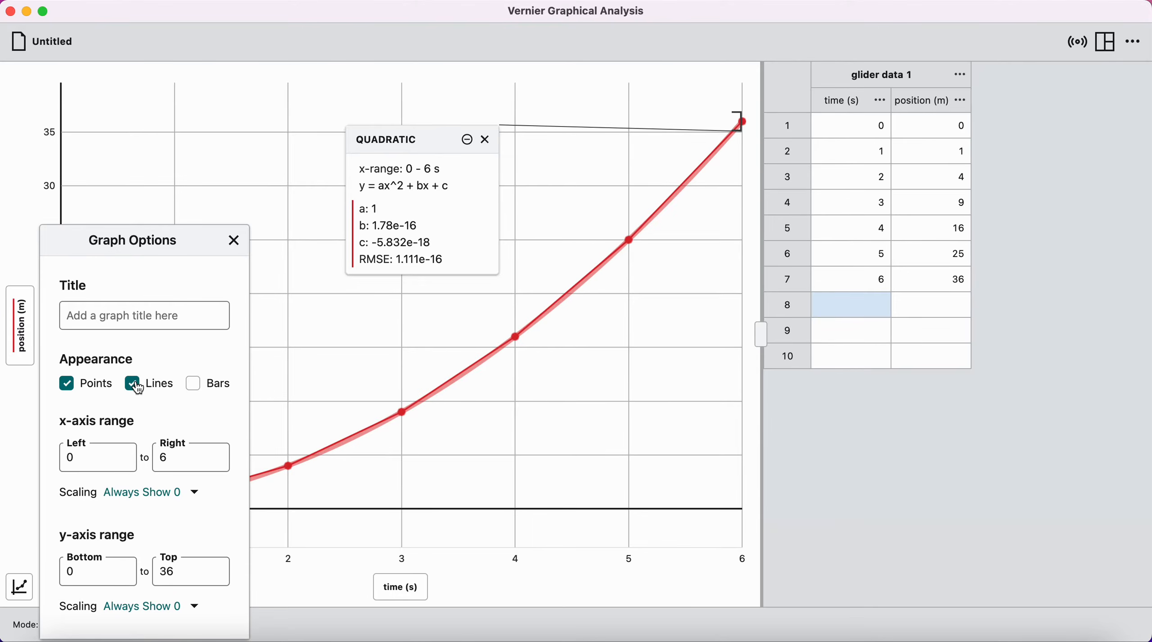
left_click(135, 384)
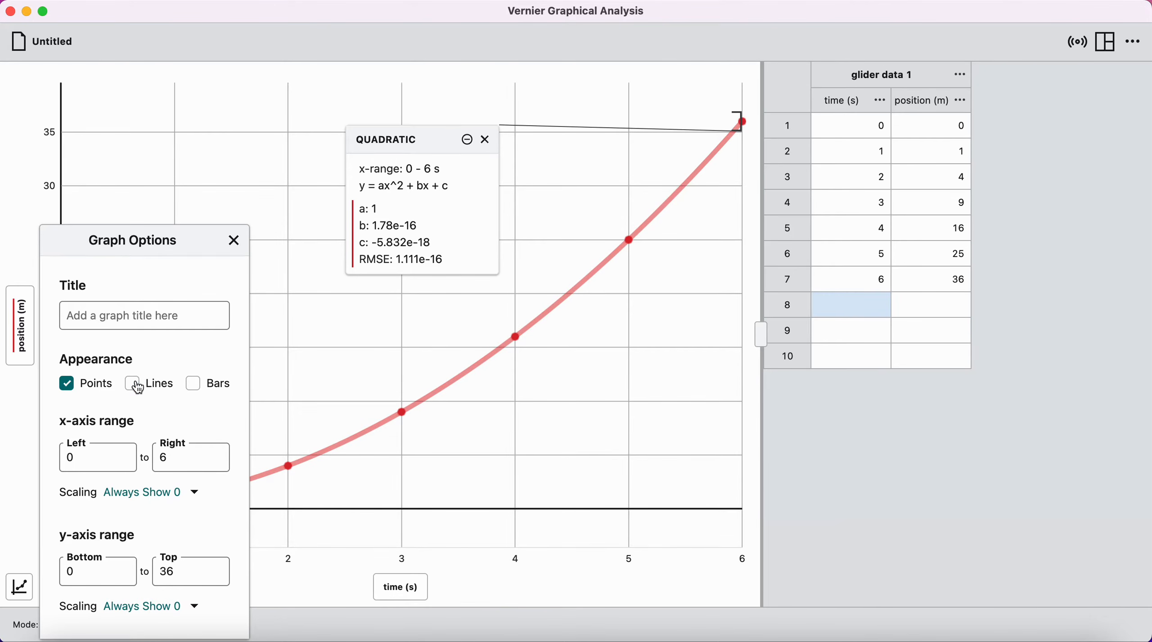
mouse_move(196, 389)
Title the graph "position vs. time" and close the graph options
left_click(106, 319)
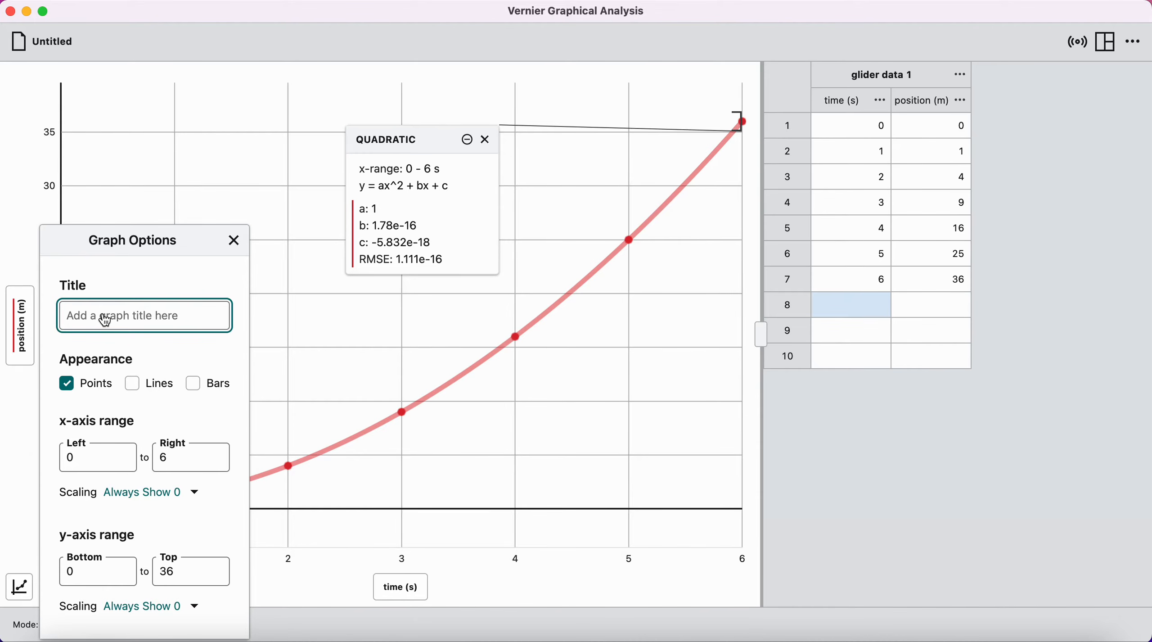
type("position")
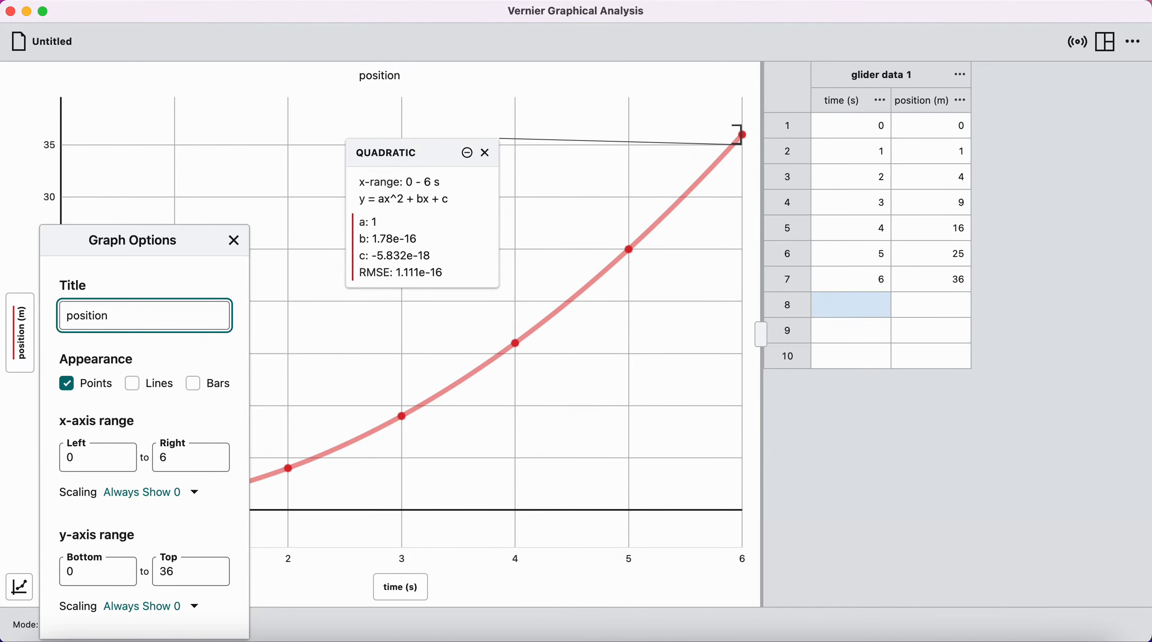
type(" vs. time")
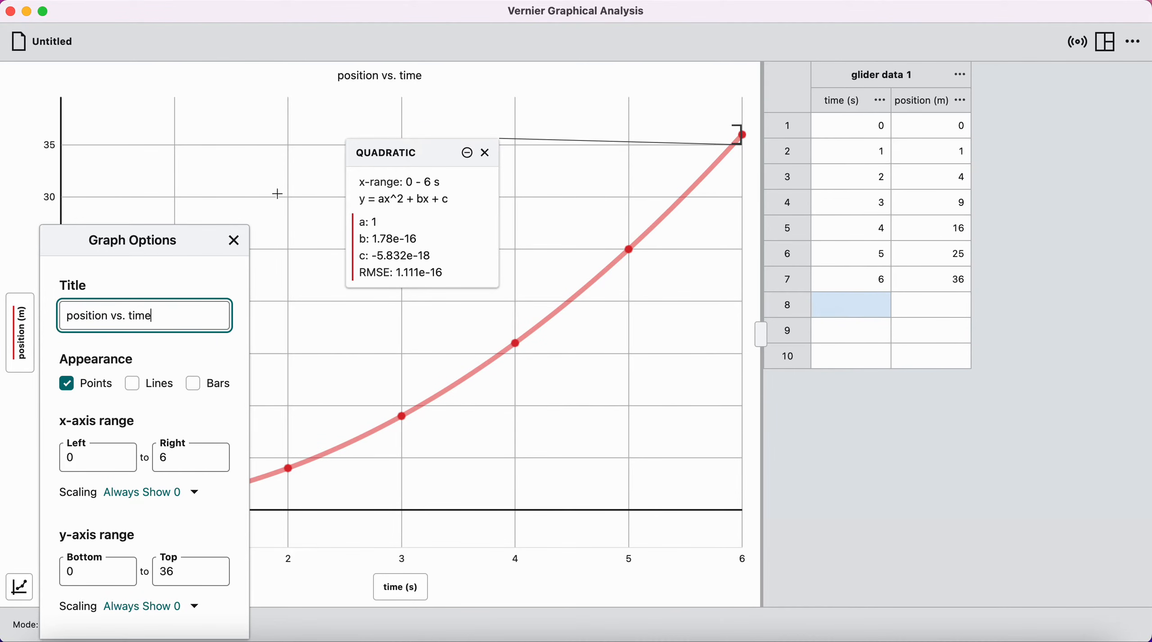
left_click(235, 241)
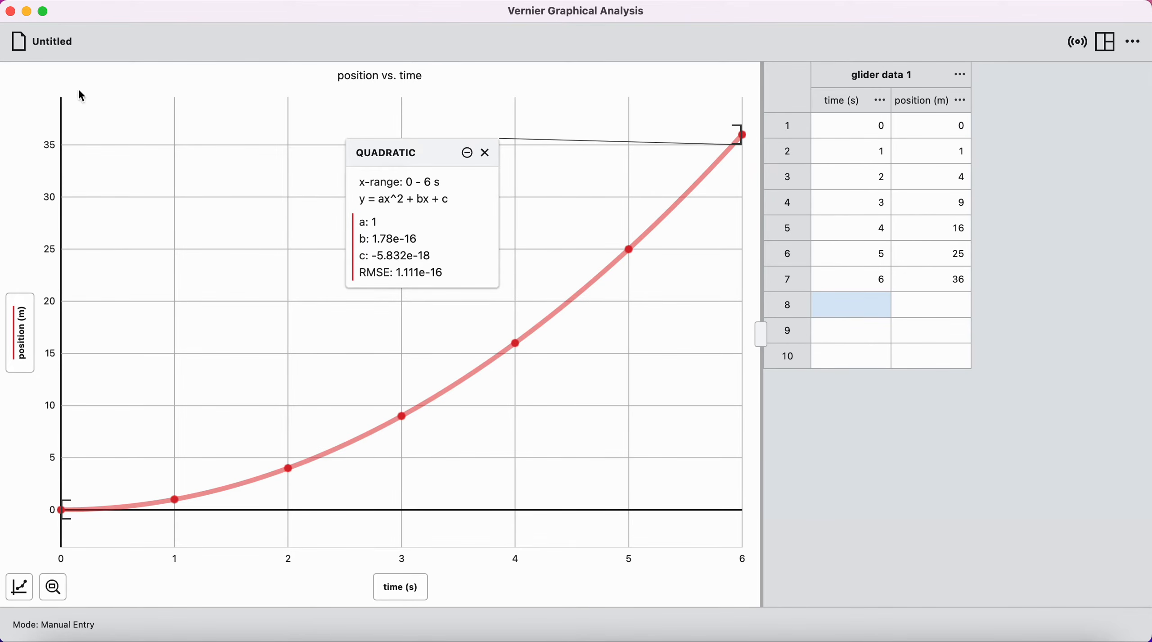
Save the experiment in the Documents folder as example_graph.gambl
left_click(28, 46)
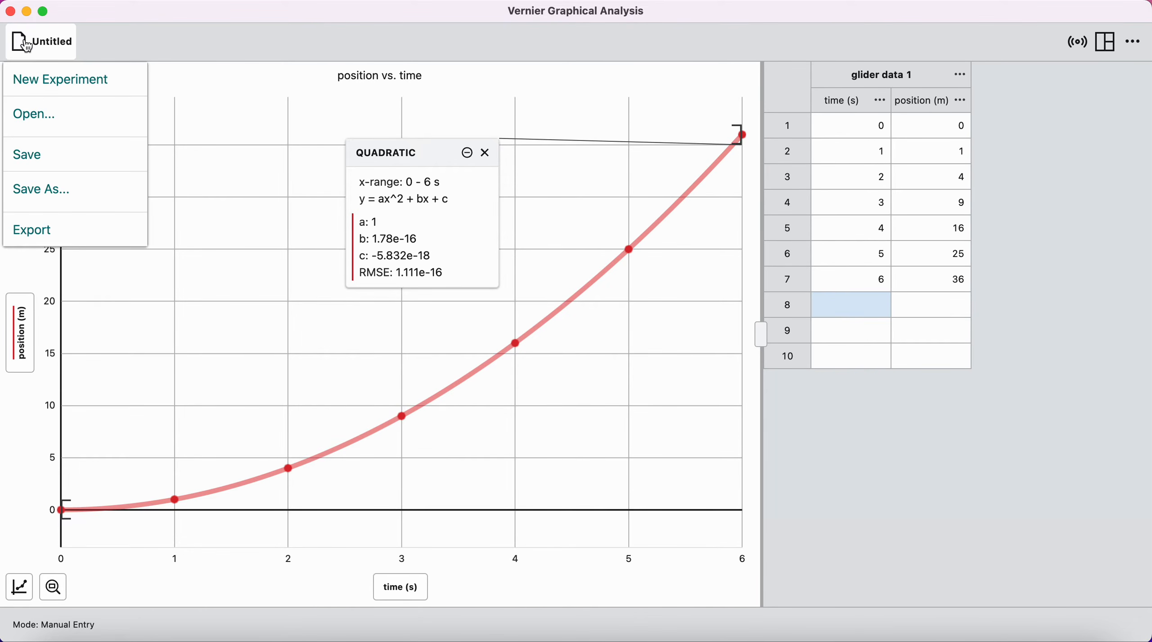
left_click(42, 193)
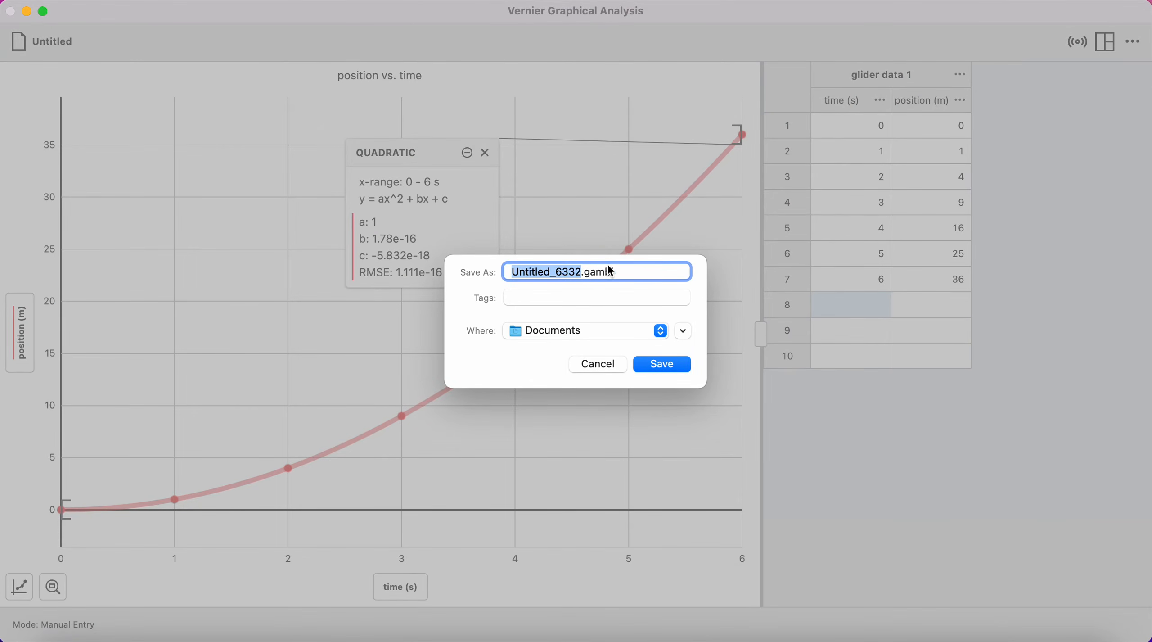
type("example_")
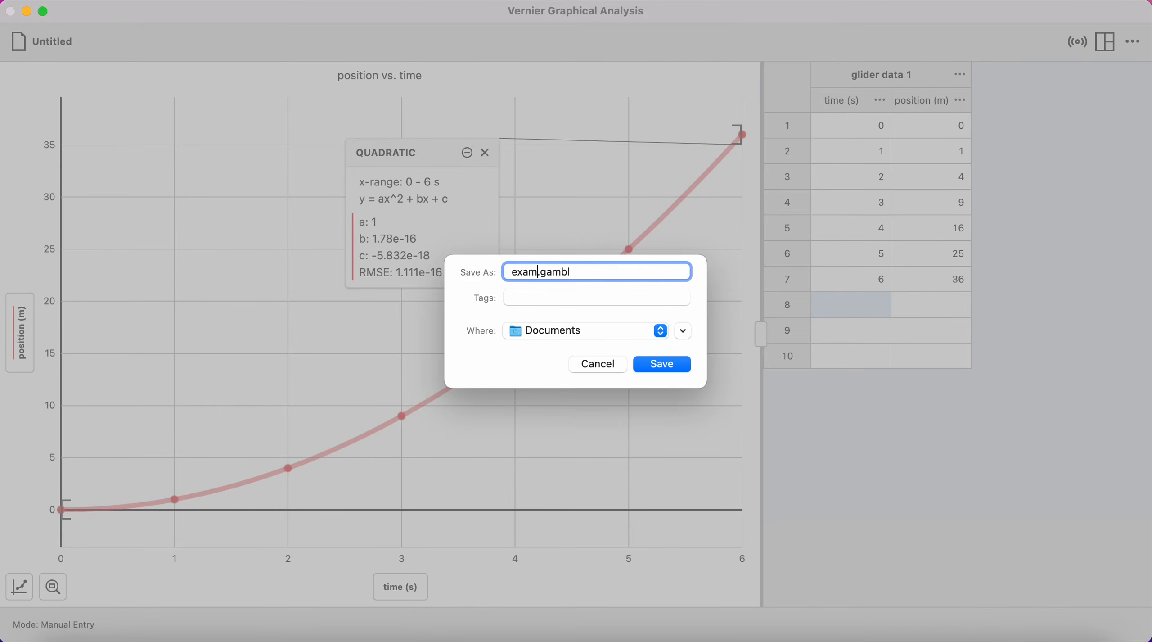
type("graph")
left_click(674, 365)
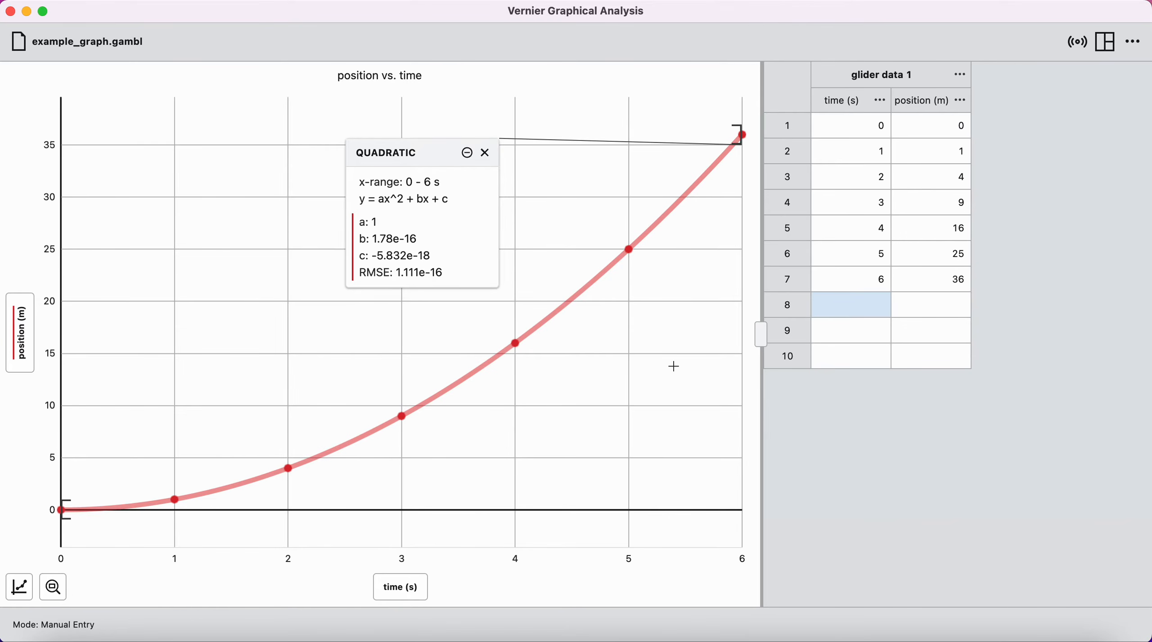
left_click(56, 46)
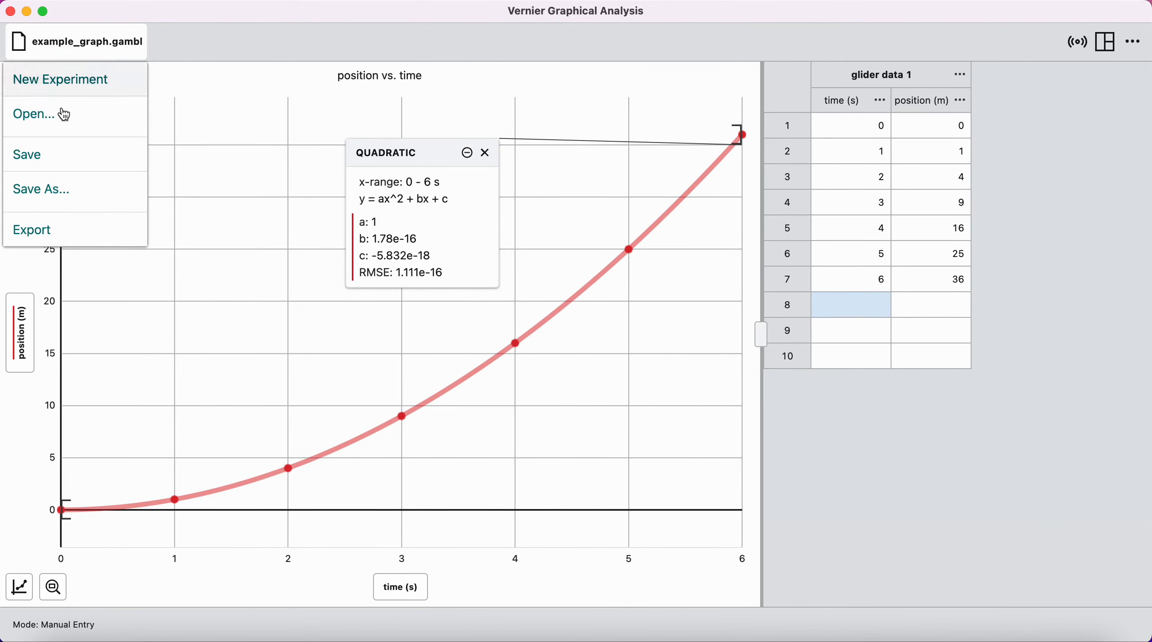
left_click(39, 239)
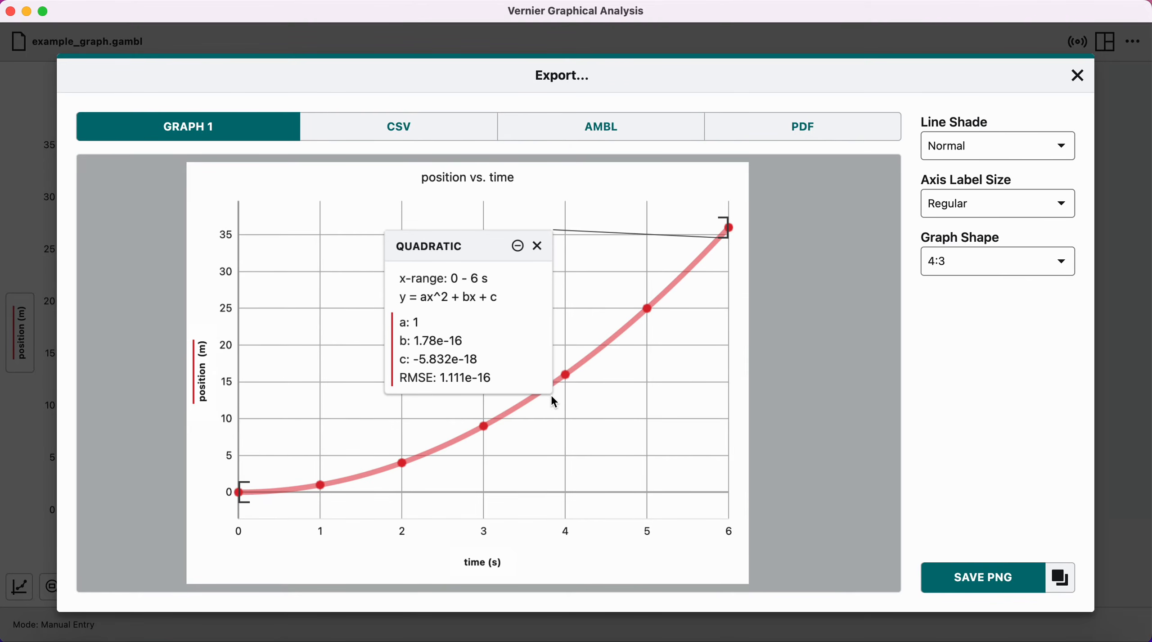
left_click(1080, 76)
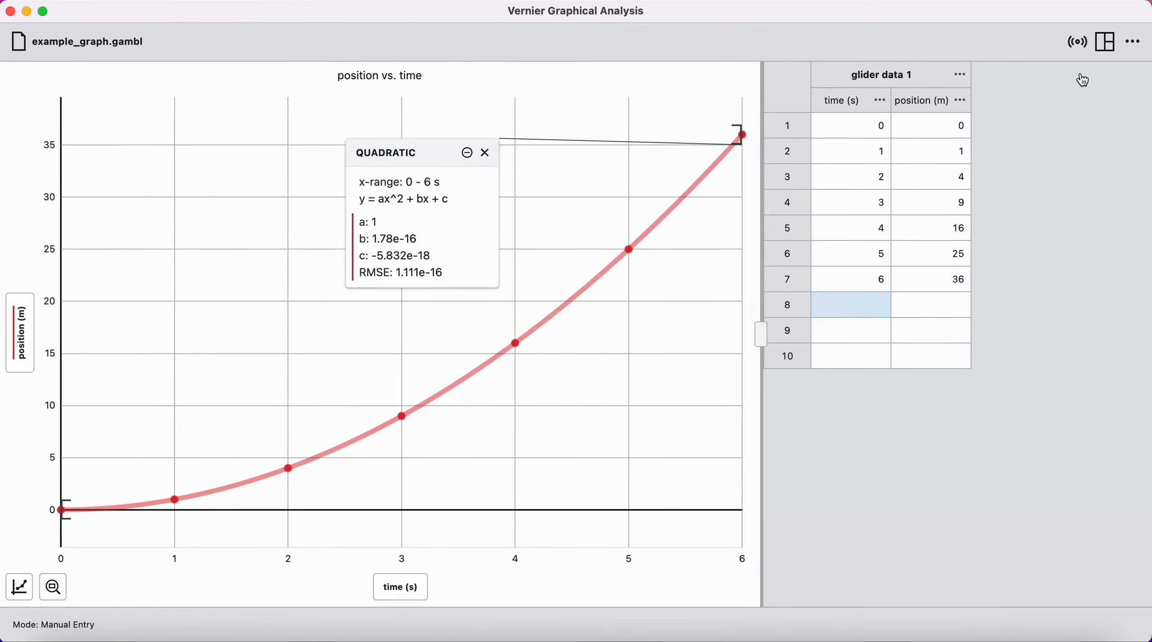
Move the quadratic results box to the empty area above the curve near 1 to 2 s and open the graph's export preview
left_click_drag(419, 155, 242, 172)
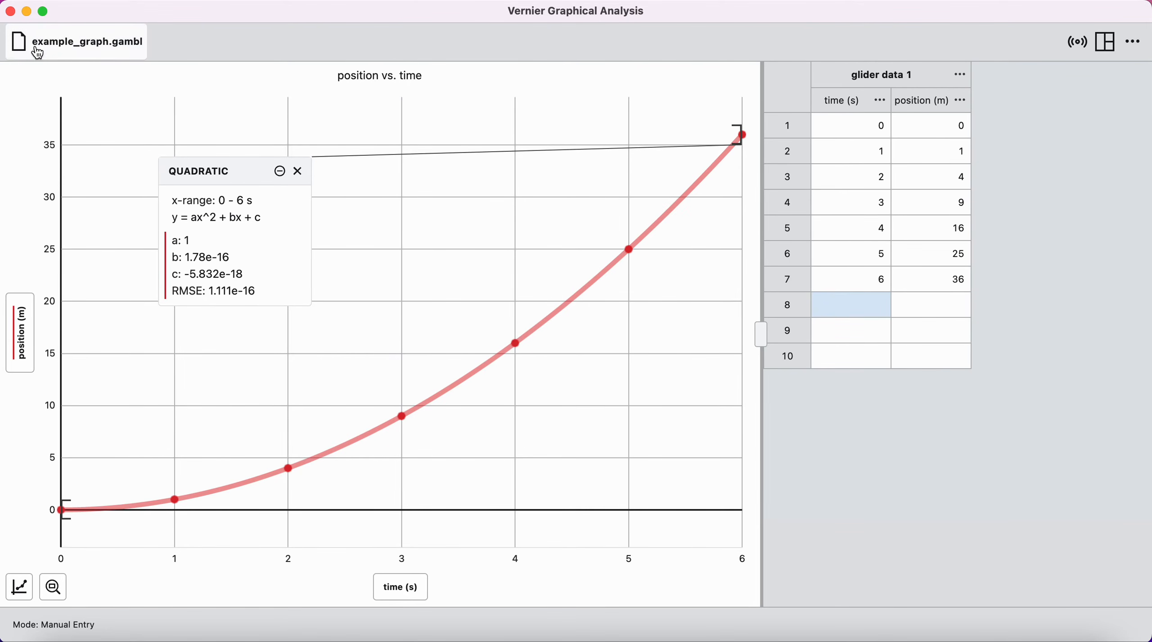
left_click(59, 54)
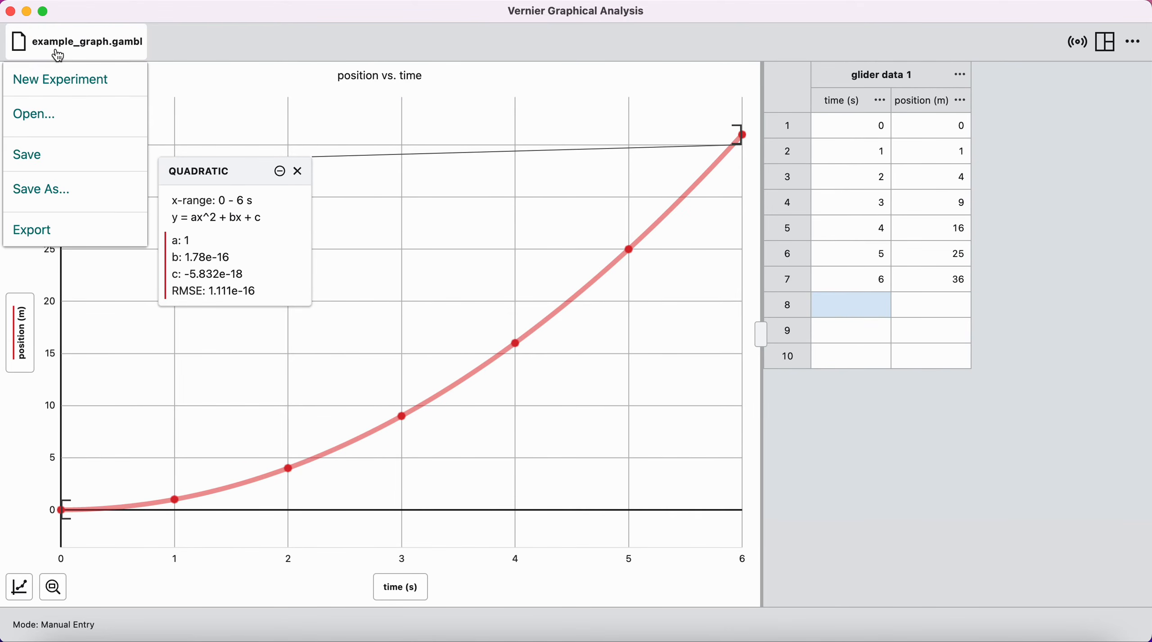
left_click(69, 237)
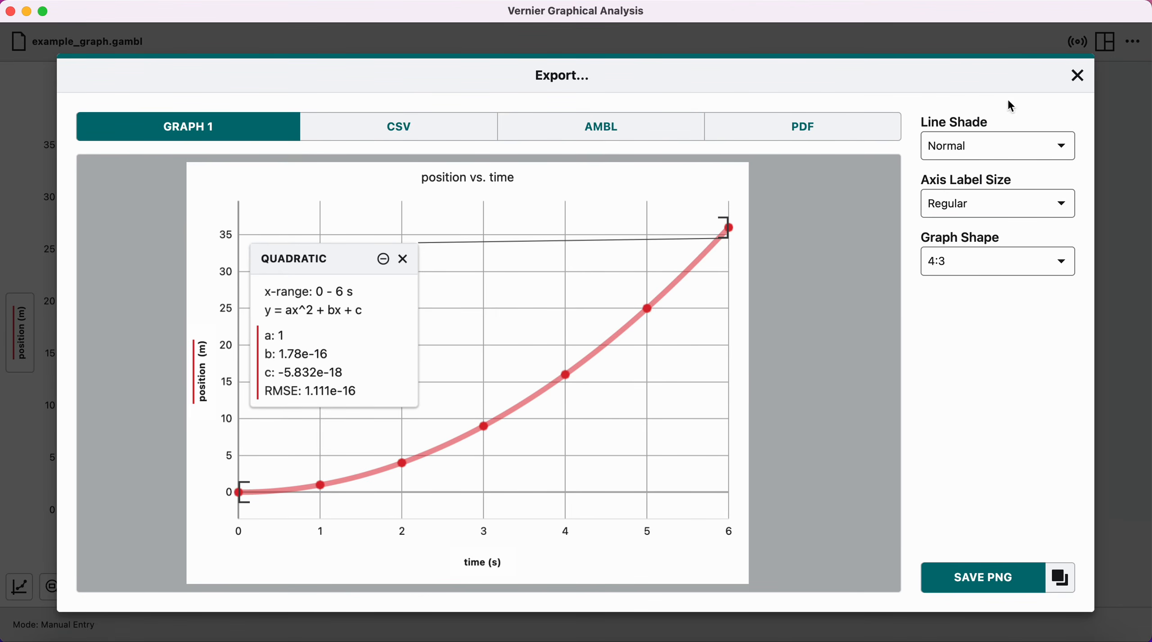
Set the exported graph's line shade to Dark and its axis label size to Large, keeping the 4:3 graph shape
left_click(1006, 154)
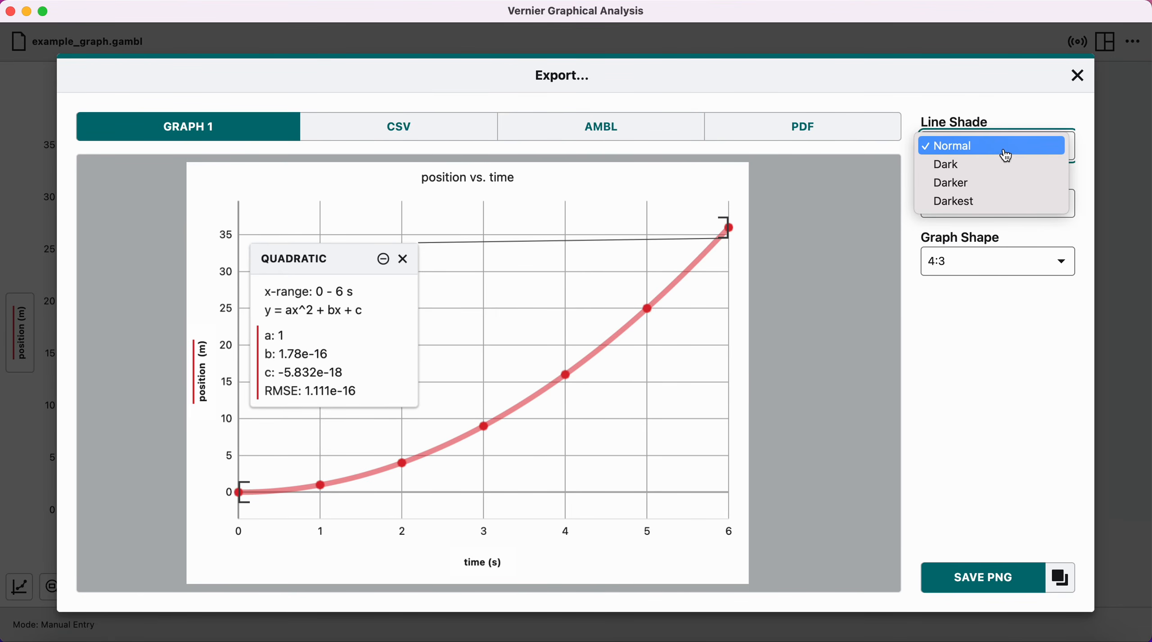
left_click(978, 166)
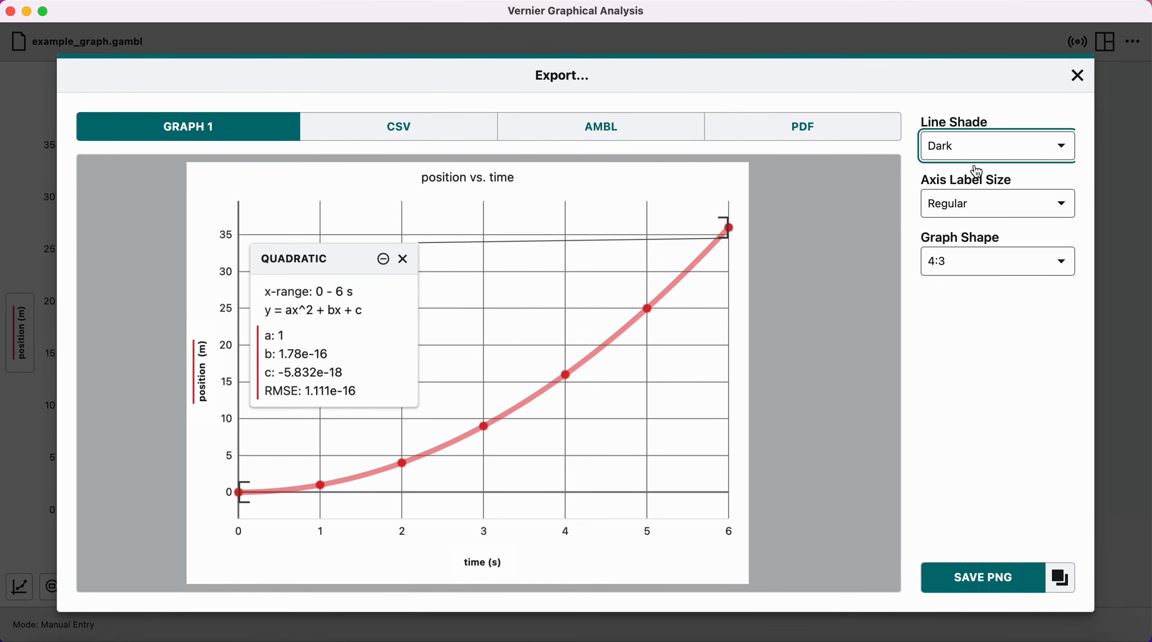
left_click(1001, 212)
left_click(984, 225)
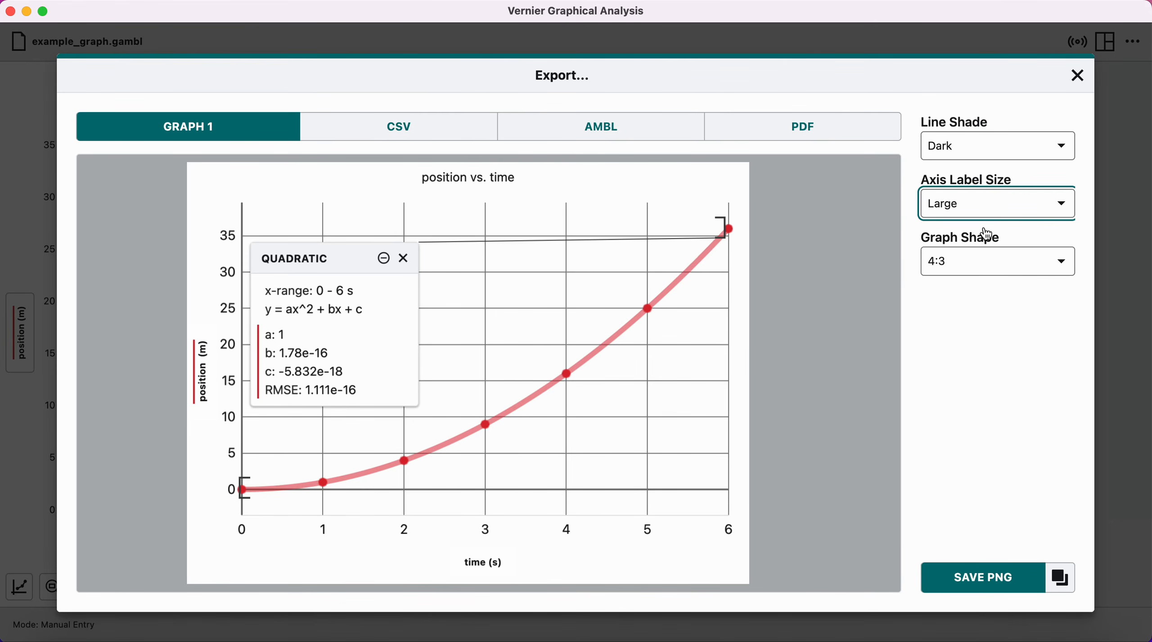
left_click(987, 263)
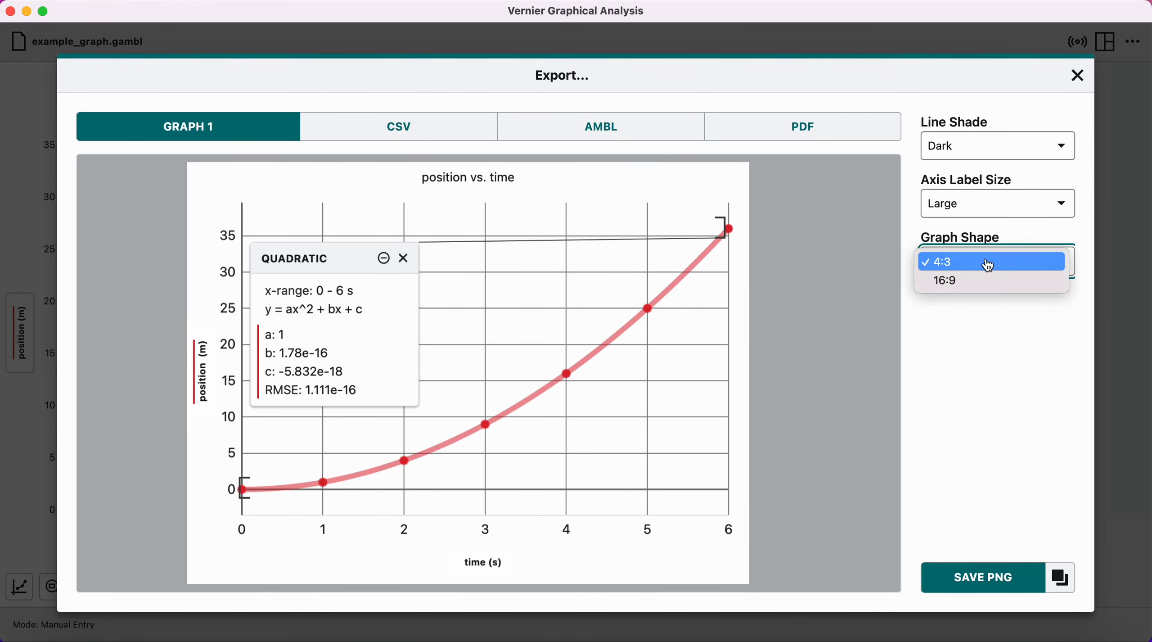
left_click(977, 362)
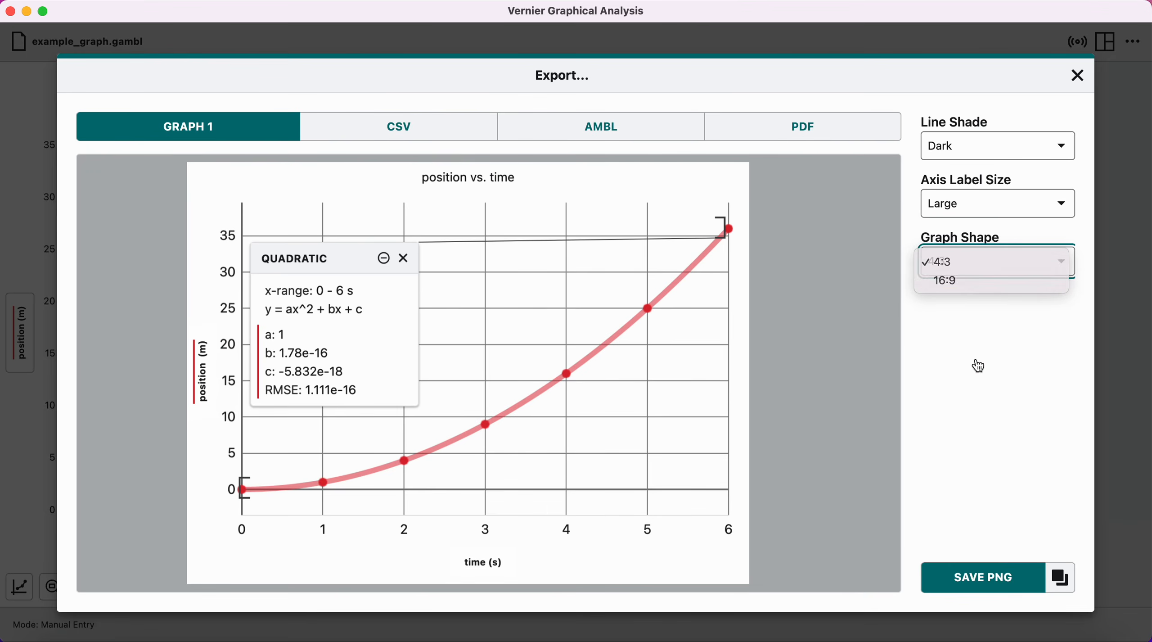
Export the graph as sample_graph.png to the Downloads folder and close the export window
left_click(983, 581)
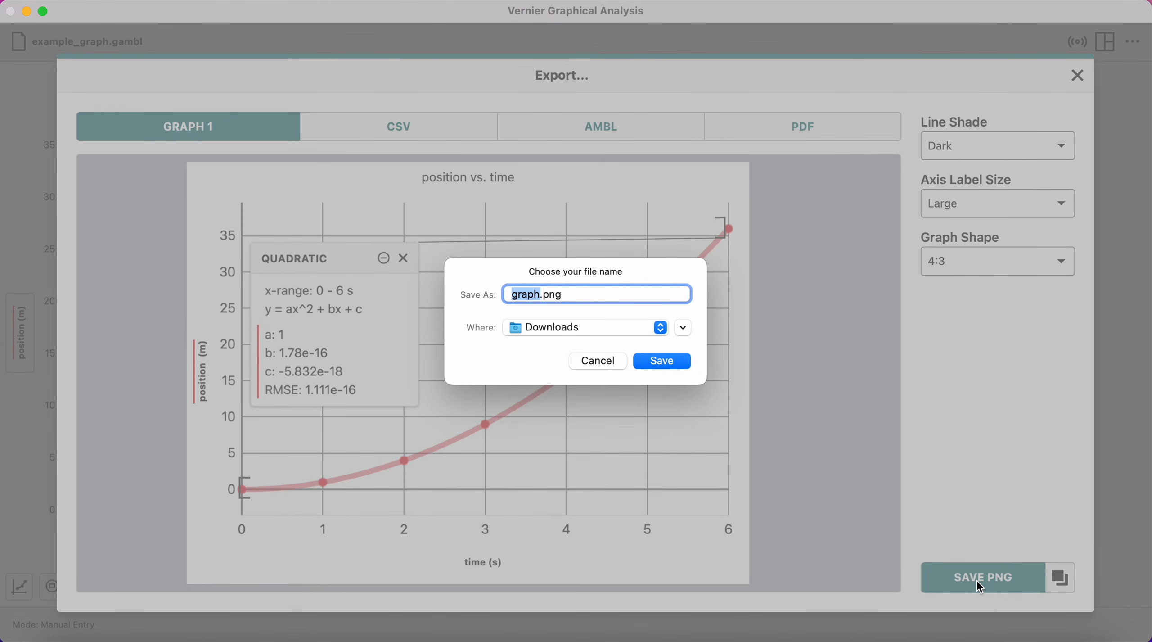
type("sample_graph")
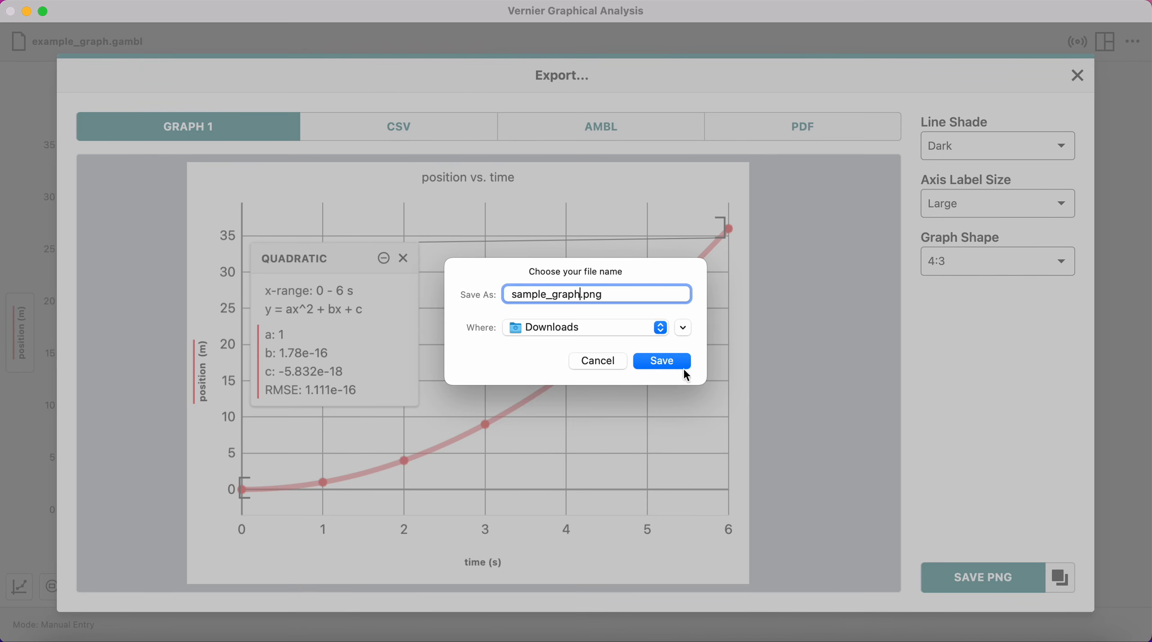
left_click(670, 367)
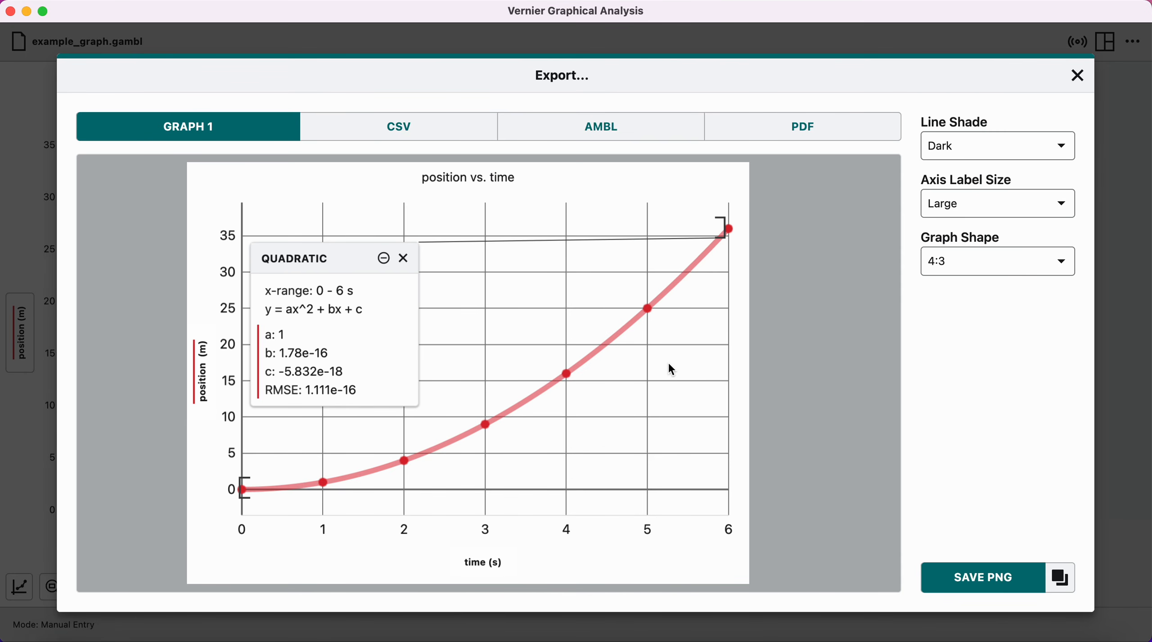
left_click(1079, 76)
Open sample_graph.png from the Downloads folder to check the exported graph, and close its preview
left_click(1048, 634)
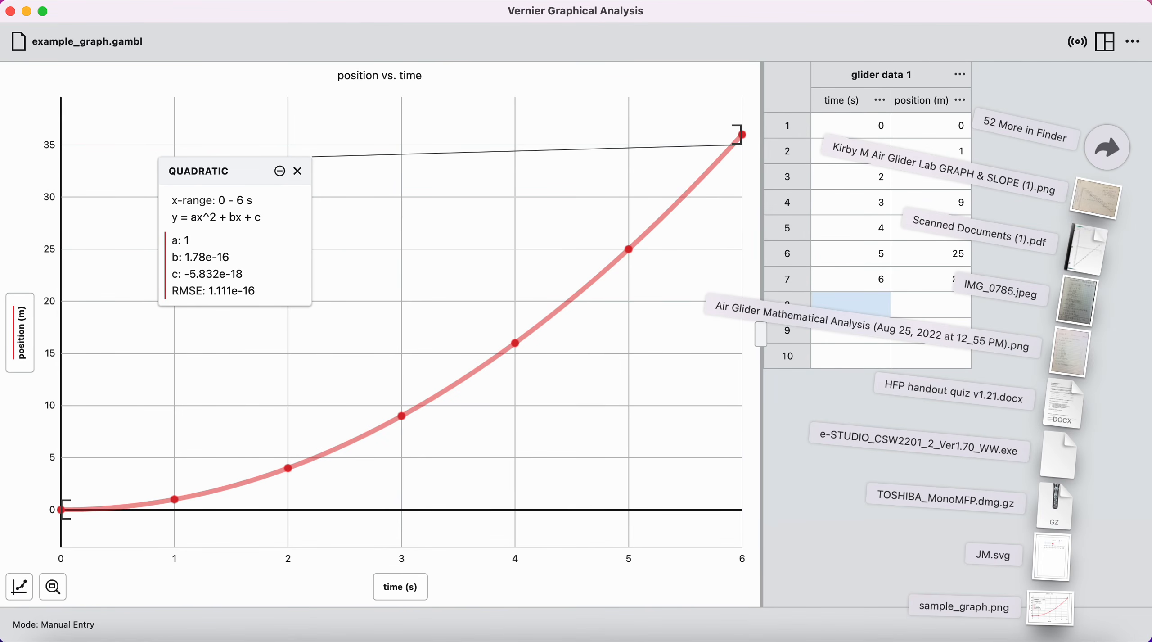
left_click(1052, 608)
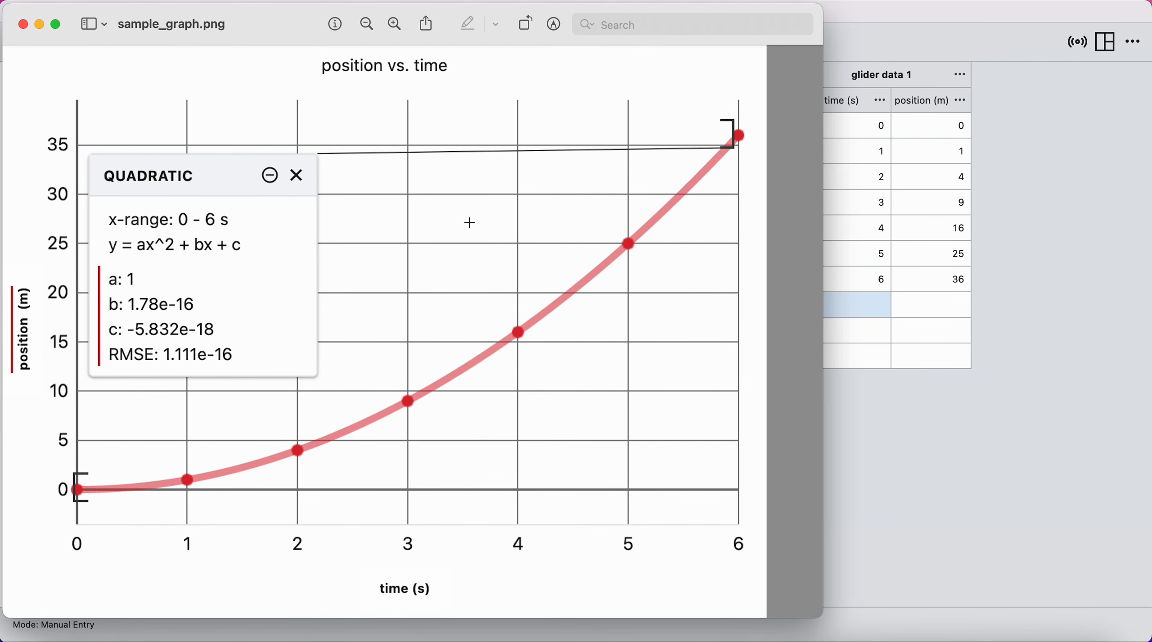
left_click(22, 24)
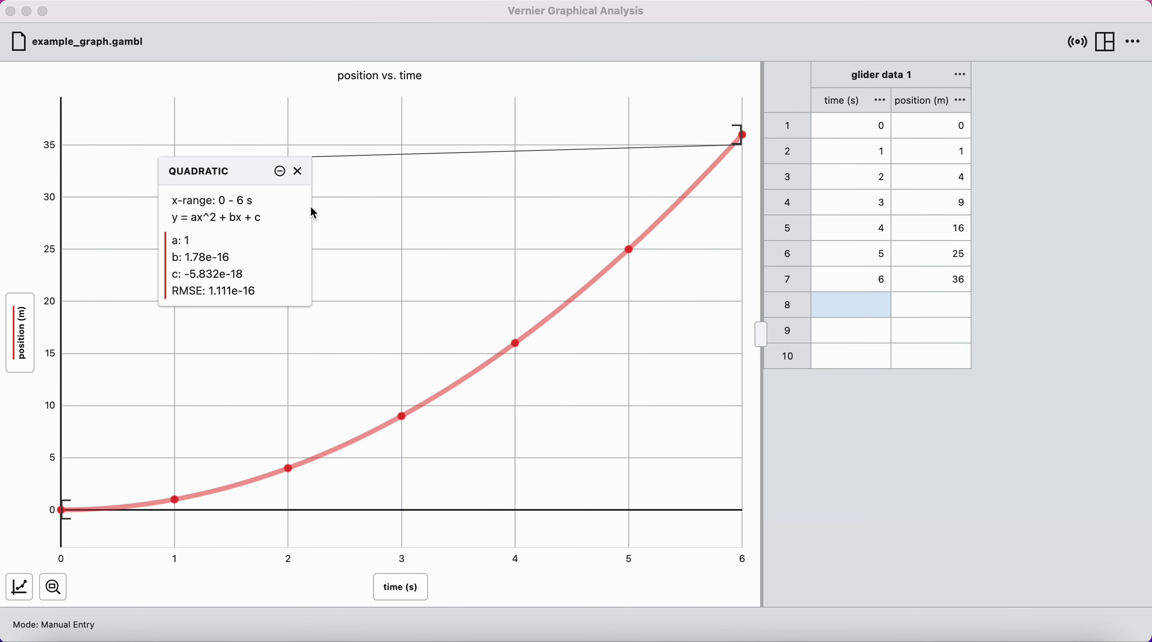
key("super+shift+5")
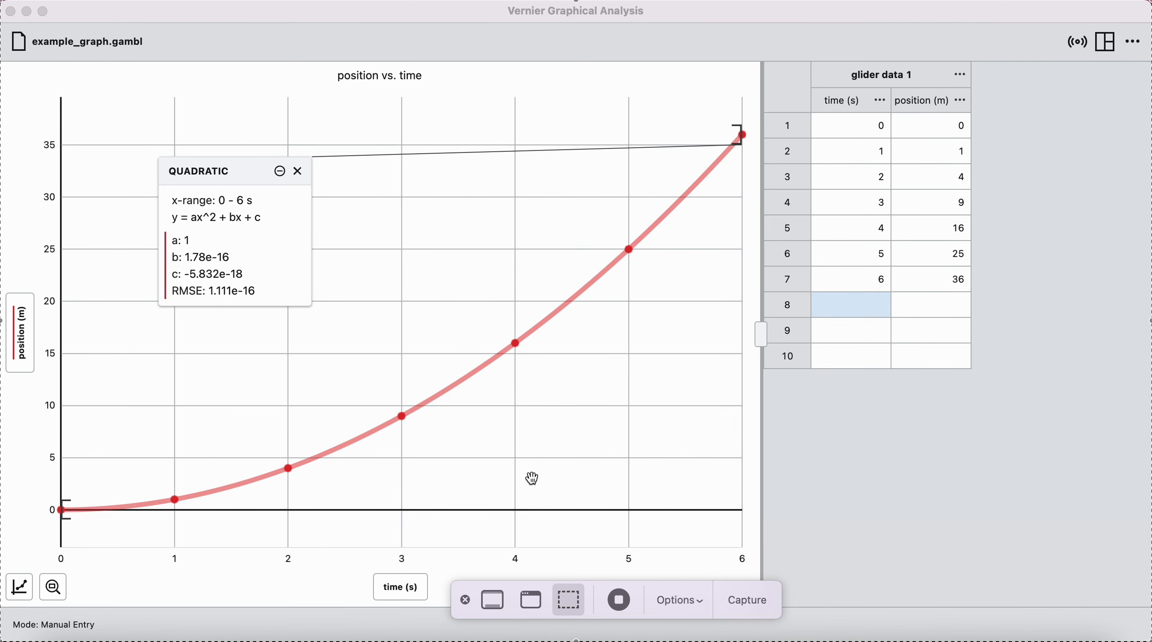